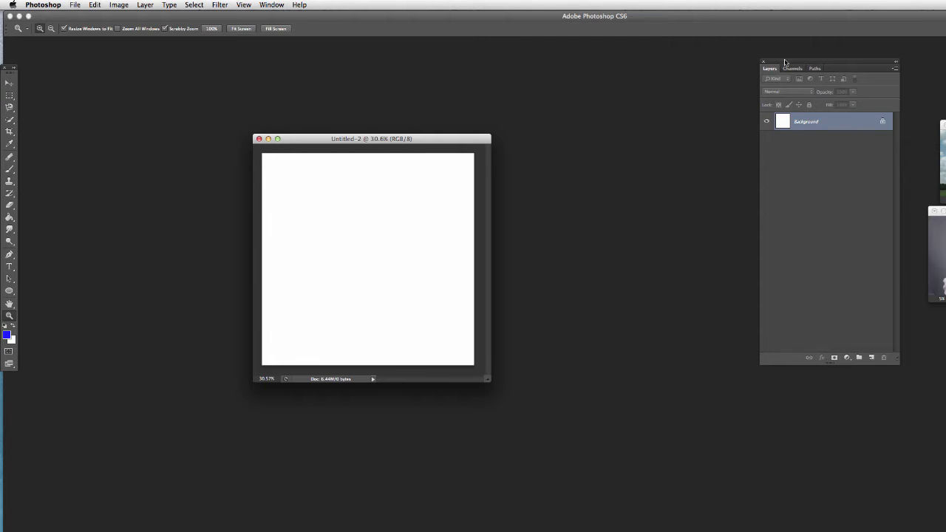
# Step: Arrange the Layers panel and blank Untitled-2 window next to each other, nudging both into place
pyautogui.moveTo(785, 62); pyautogui.dragTo(535, 108)
pyautogui.moveTo(441, 143); pyautogui.dragTo(383, 162)
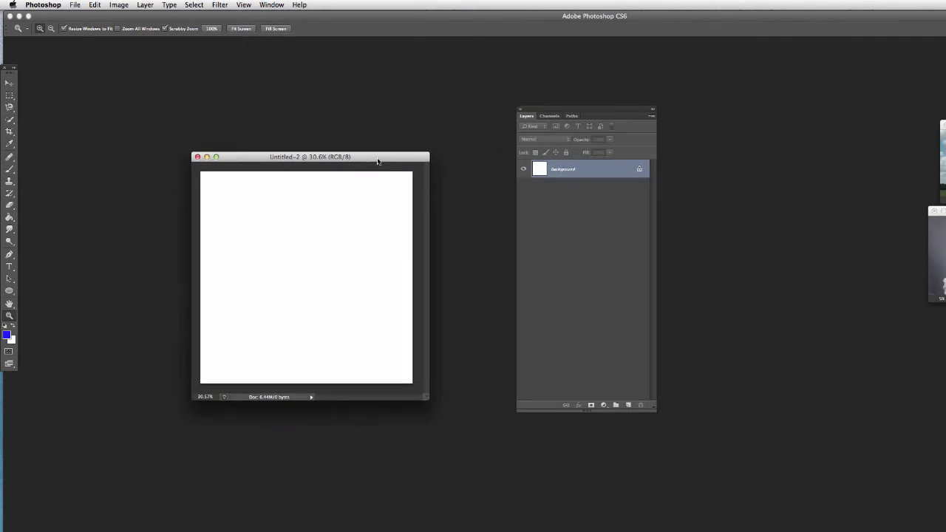
pyautogui.moveTo(560, 110); pyautogui.dragTo(546, 99)
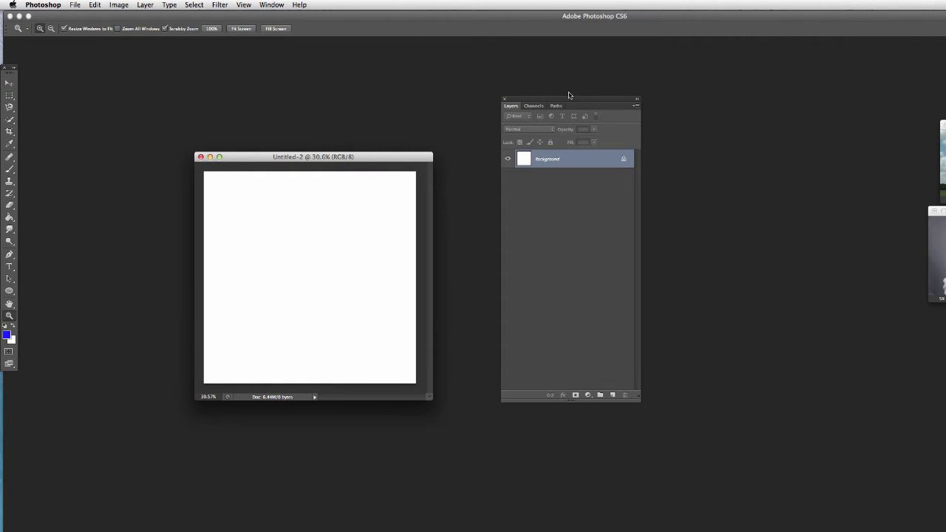
pyautogui.moveTo(418, 159); pyautogui.dragTo(428, 143)
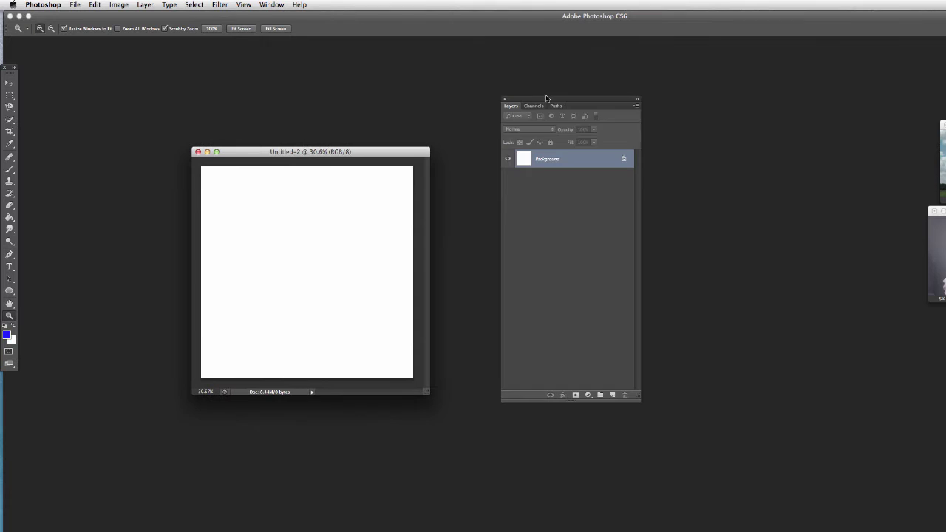
pyautogui.moveTo(546, 98); pyautogui.dragTo(538, 106)
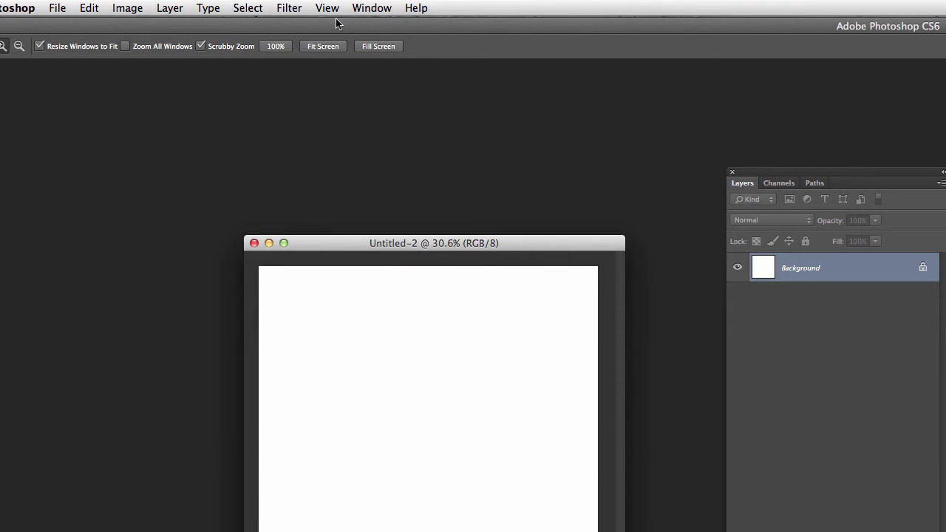
# Step: Look through the View and Window menus, then shift the Layers panel down-left and enlarge it
pyautogui.click(330, 9)
pyautogui.moveTo(370, 9)
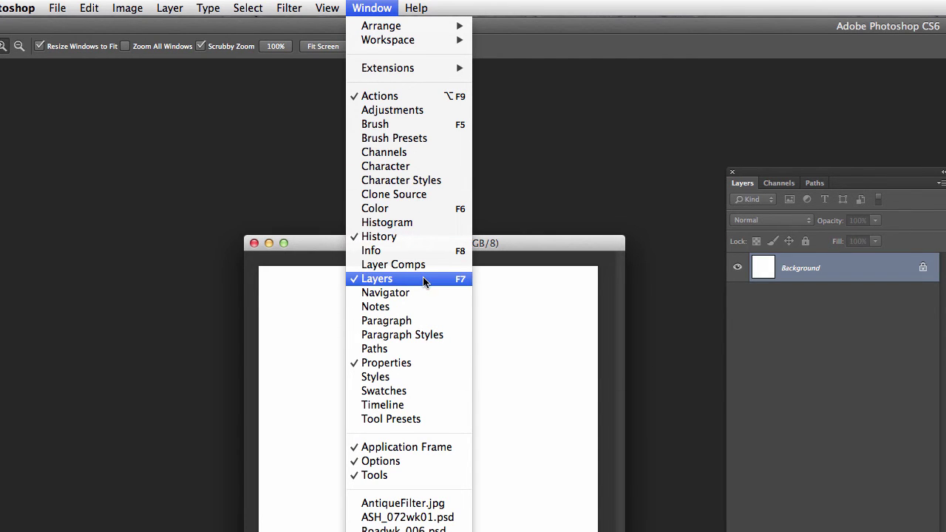
pyautogui.click(618, 144)
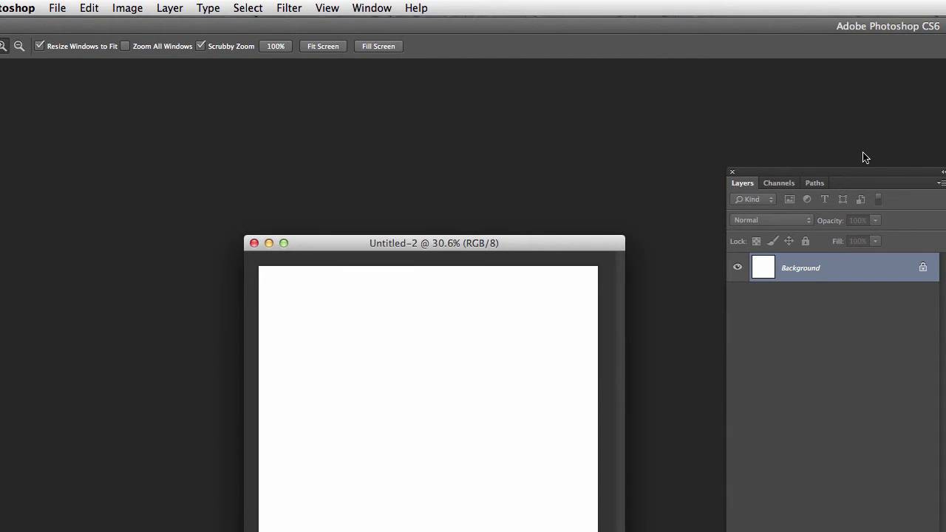
pyautogui.moveTo(849, 173); pyautogui.dragTo(834, 190)
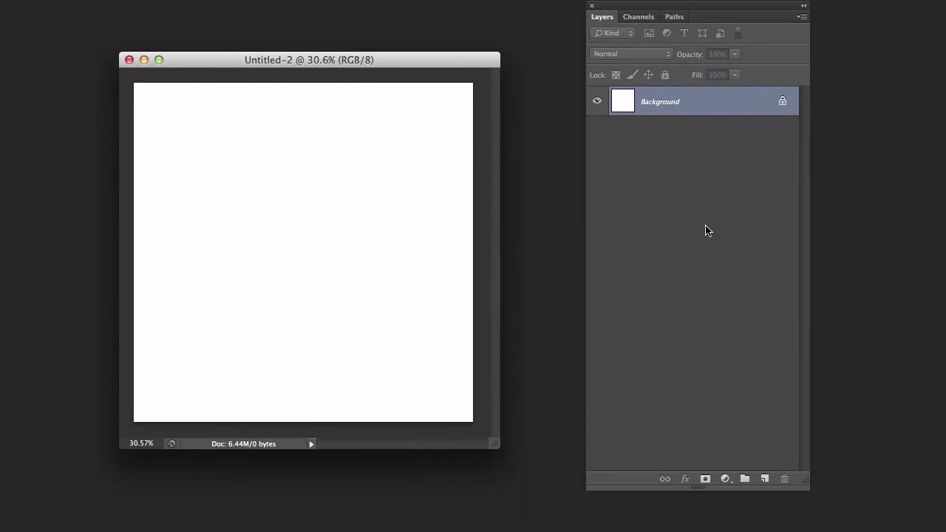
pyautogui.moveTo(804, 485); pyautogui.dragTo(837, 510)
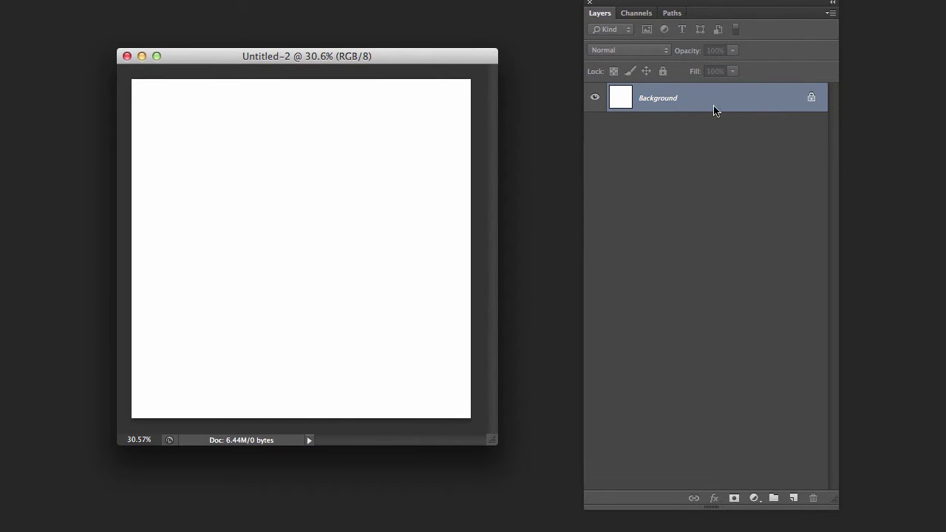
# Step: Move the Untitled-2 window up-left and enlarge it beside the Layers panel
pyautogui.moveTo(710, 4); pyautogui.dragTo(696, 15)
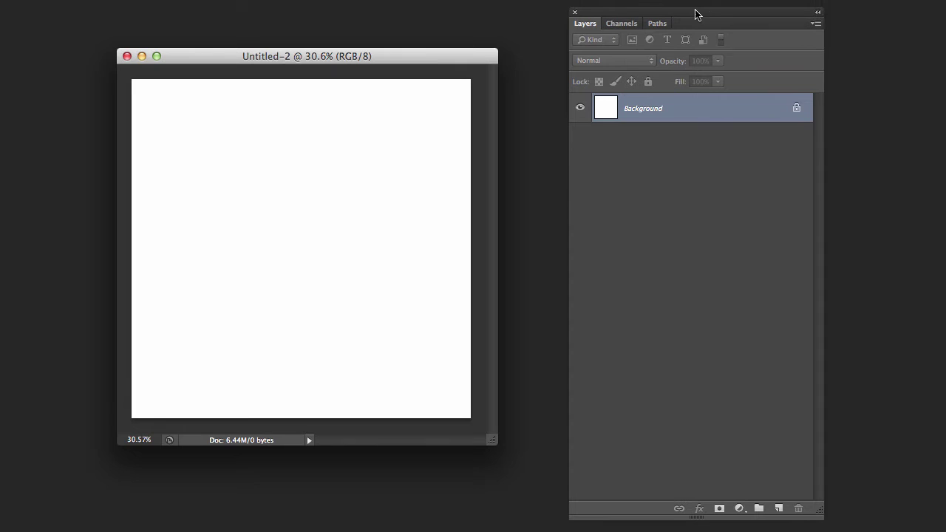
pyautogui.moveTo(429, 60); pyautogui.dragTo(418, 48)
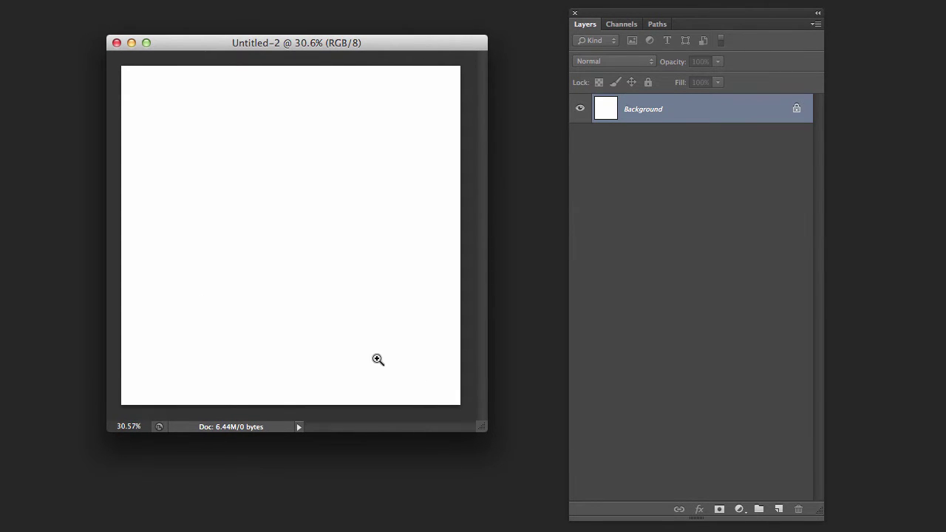
pyautogui.moveTo(484, 433); pyautogui.dragTo(553, 525)
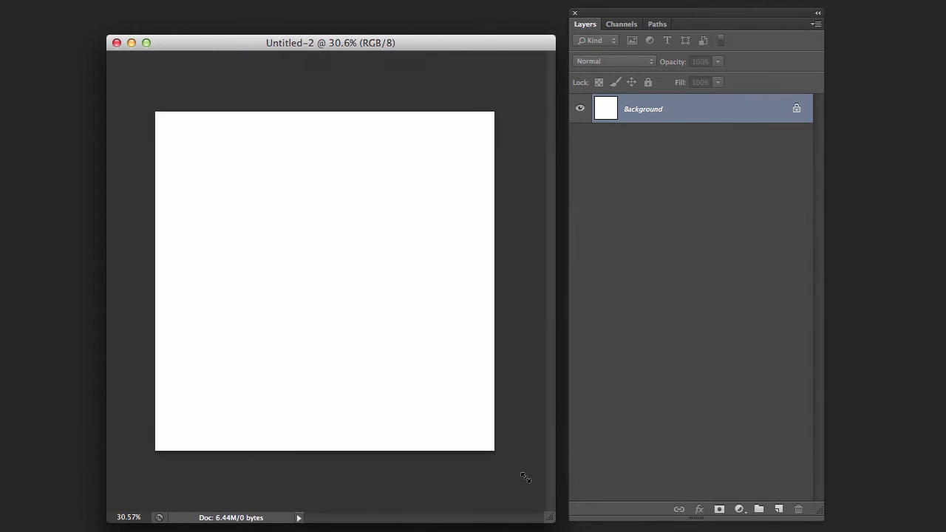
pyautogui.moveTo(434, 44); pyautogui.dragTo(376, 33)
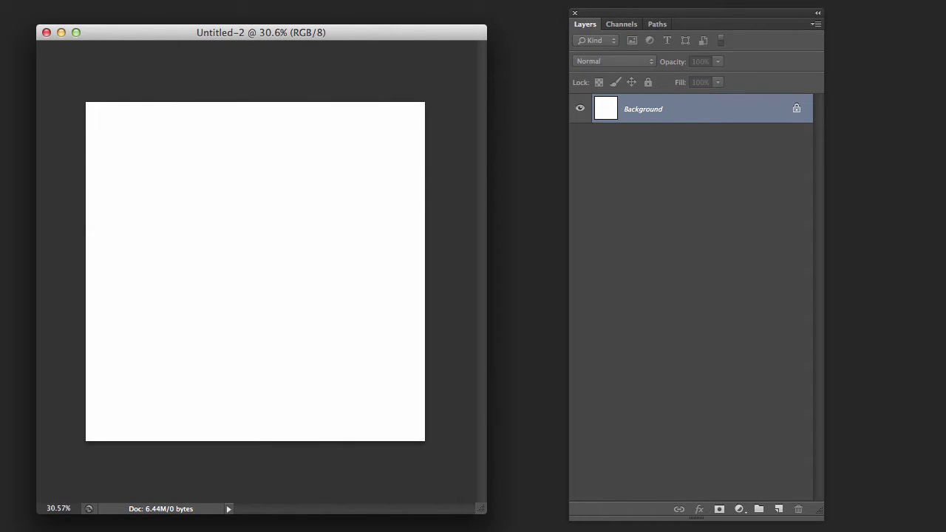
# Step: Switch to the coloured-layers document and drag the blue Background copy 2 layer into Untitled-2
pyautogui.hotkey('ctrl', 'Tab')
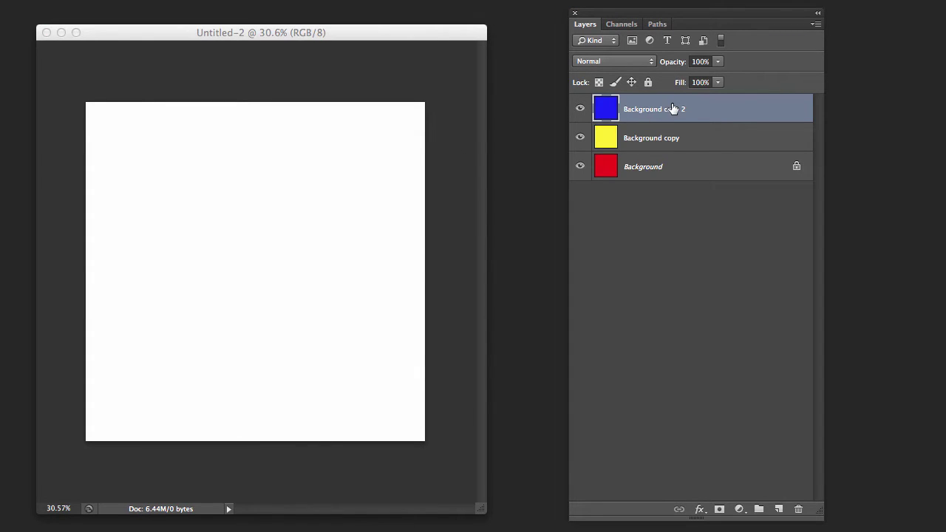
pyautogui.moveTo(657, 113); pyautogui.dragTo(259, 247)
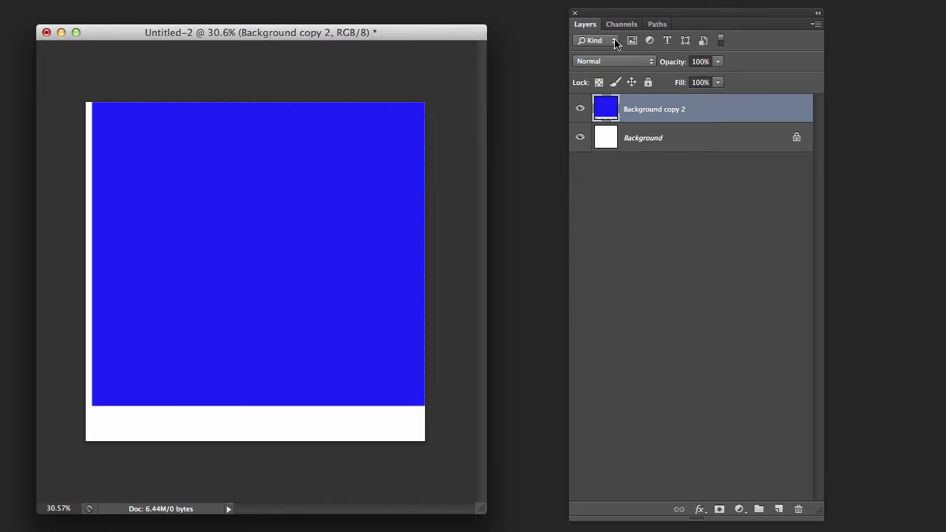
pyautogui.moveTo(354, 34); pyautogui.dragTo(355, 37)
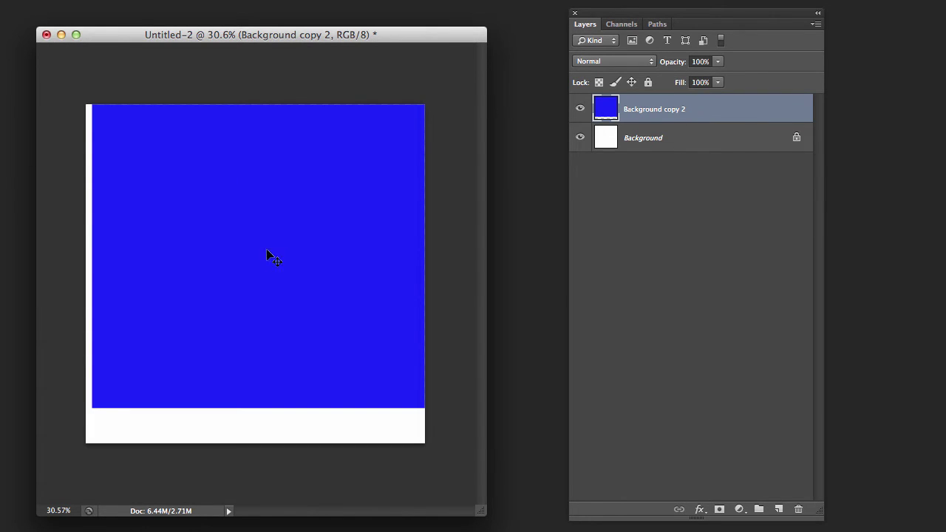
# Step: Move the blue layer down and right, exposing white canvas along the top and left
pyautogui.moveTo(266, 254)
pyautogui.mouseDown()
pyautogui.moveTo(311, 260)
pyautogui.moveTo(353, 282)
pyautogui.moveTo(341, 244)
pyautogui.moveTo(312, 314)
pyautogui.moveTo(291, 281)
pyautogui.moveTo(271, 289)
pyautogui.moveTo(285, 298)
pyautogui.moveTo(264, 263)
pyautogui.mouseUp()
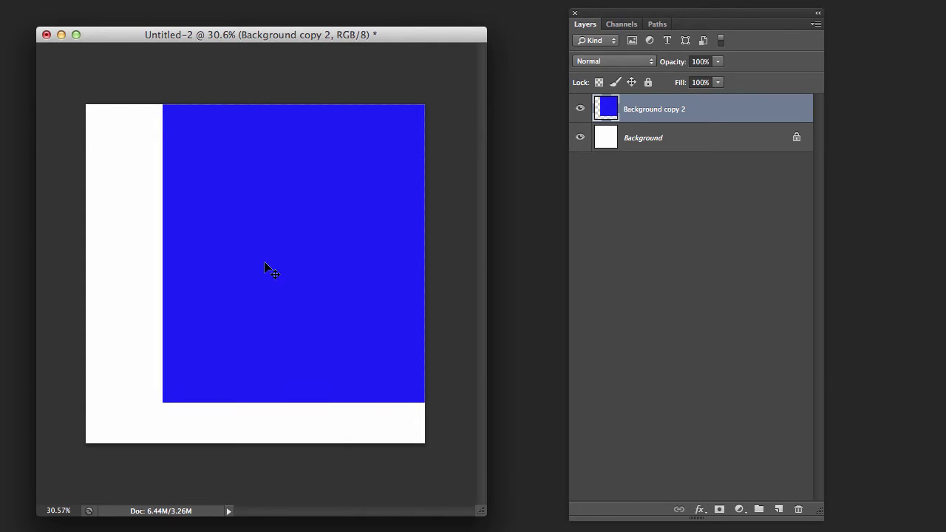
pyautogui.moveTo(277, 299)
pyautogui.mouseDown()
pyautogui.moveTo(233, 316)
pyautogui.moveTo(278, 308)
pyautogui.mouseUp()
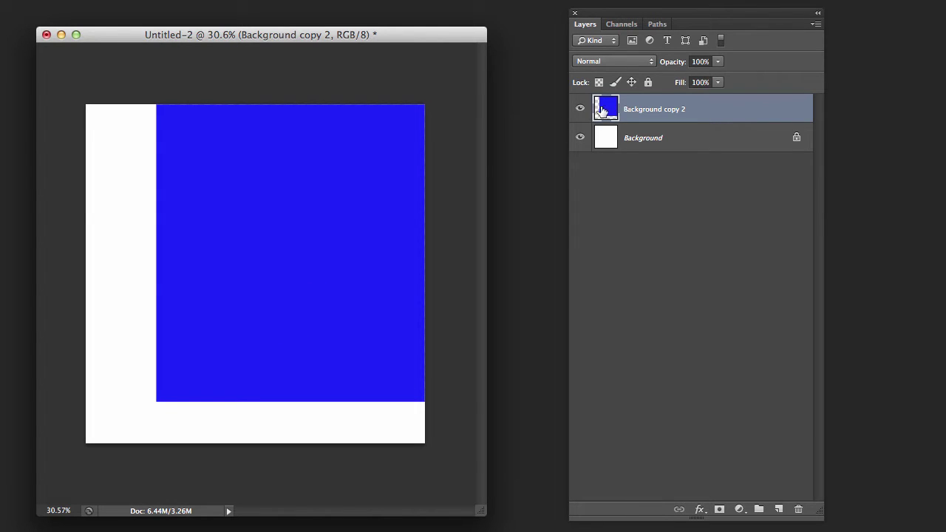
pyautogui.hotkey('ctrl', 'z')
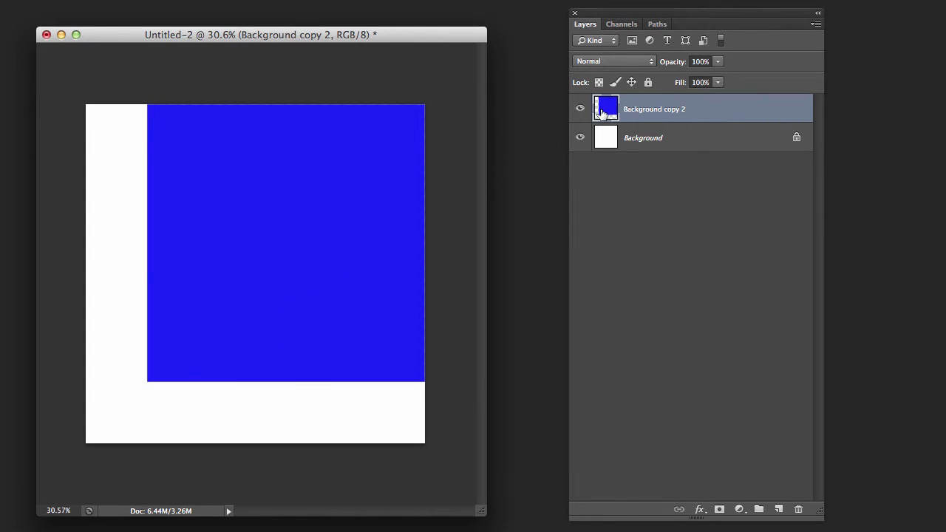
pyautogui.moveTo(293, 282); pyautogui.dragTo(348, 358)
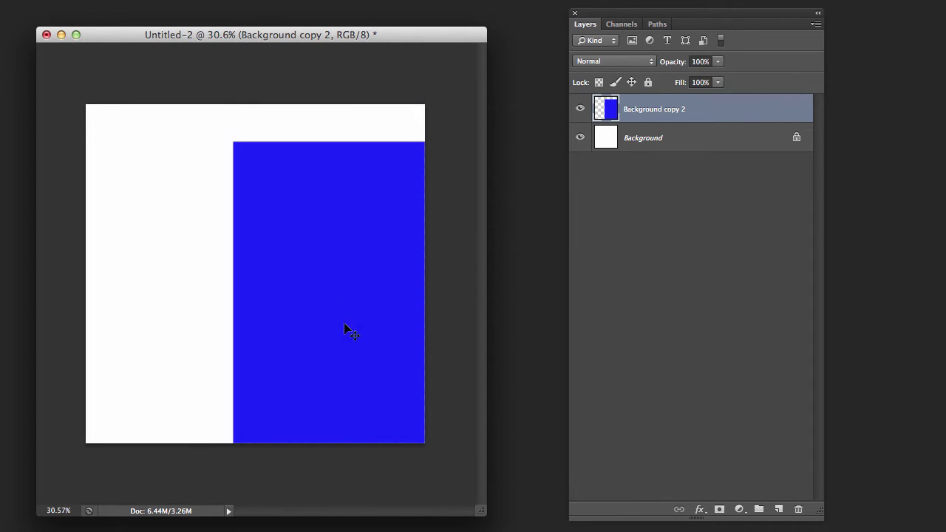
# Step: Leave the blue layer's name unchanged, lower its opacity, and toggle Lock All on and off
pyautogui.doubleClick(663, 111)
pyautogui.press('Return')
pyautogui.click(717, 61)
pyautogui.moveTo(716, 76); pyautogui.dragTo(662, 81)
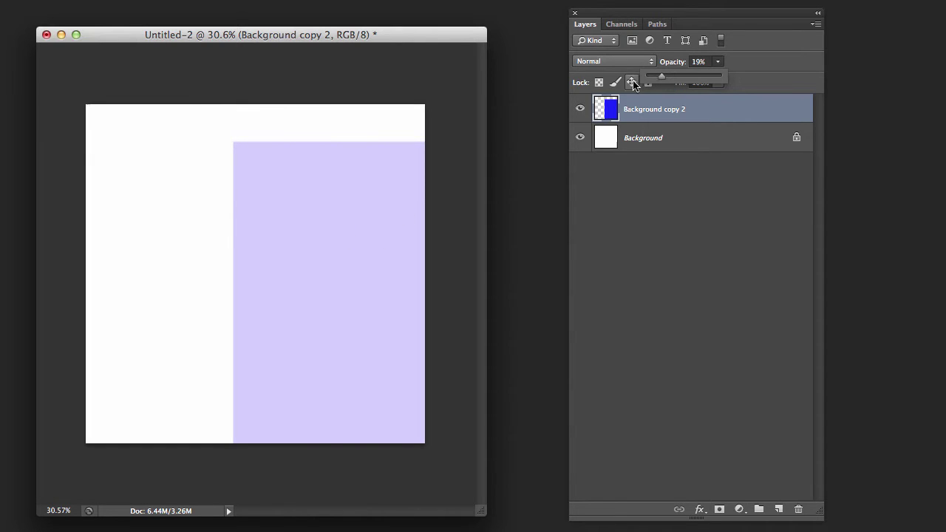
pyautogui.click(649, 84)
pyautogui.click(648, 83)
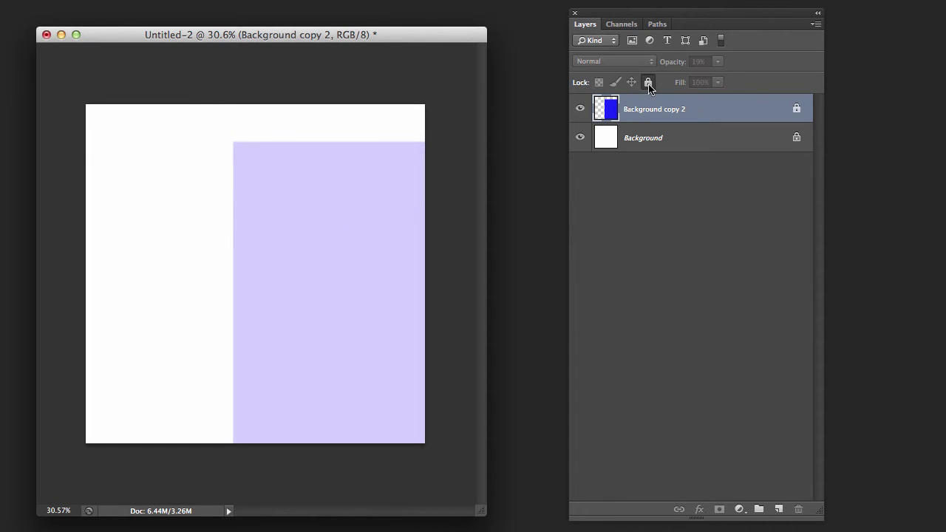
pyautogui.click(648, 85)
# Step: Restore the blue layer to 100% opacity and move it to cover the whole canvas
pyautogui.click(717, 62)
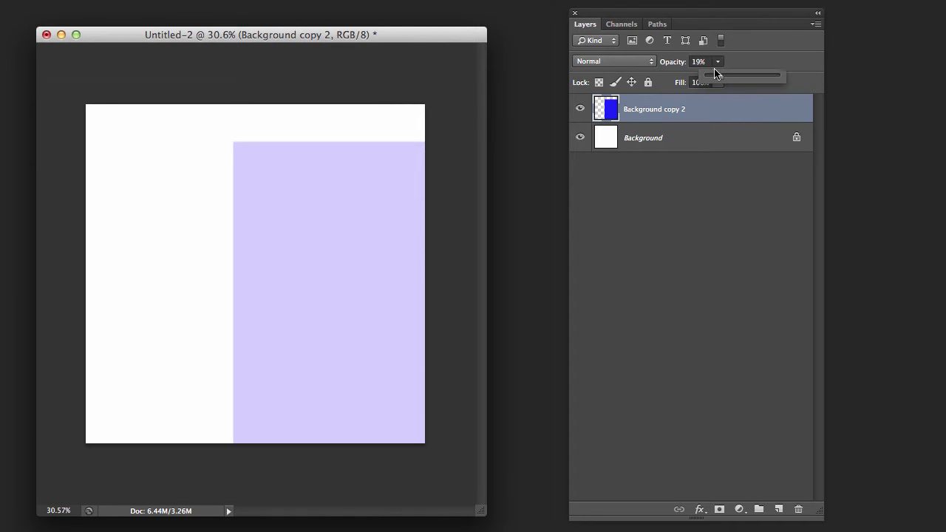
pyautogui.moveTo(714, 83); pyautogui.dragTo(782, 95)
pyautogui.moveTo(336, 248); pyautogui.dragTo(227, 240)
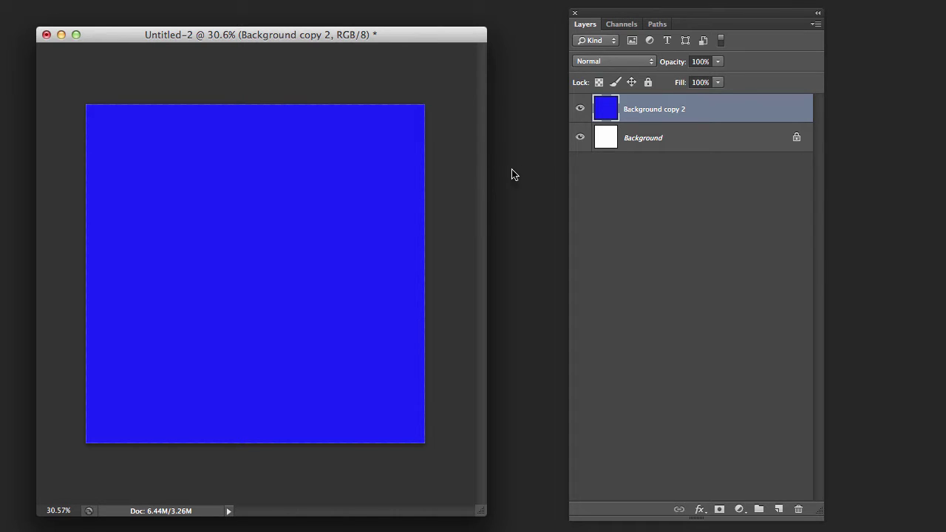
pyautogui.click(579, 110)
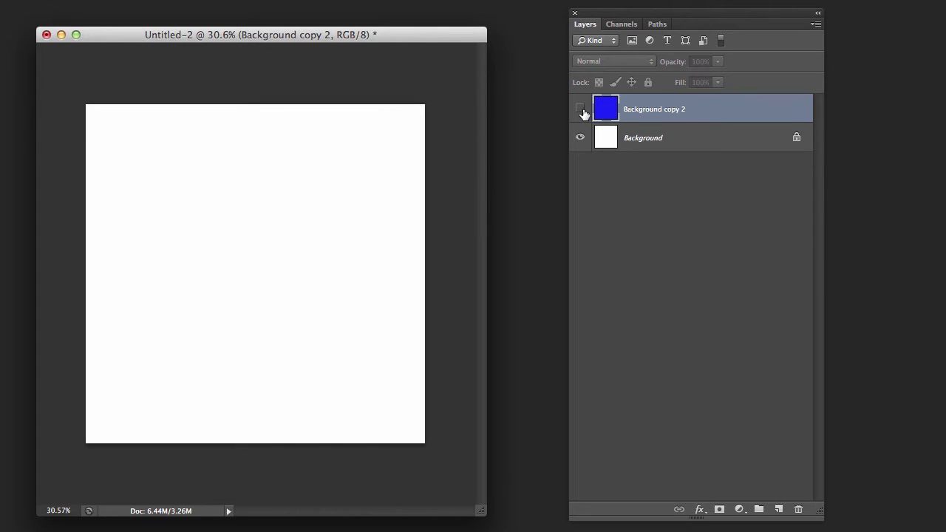
pyautogui.click(580, 110)
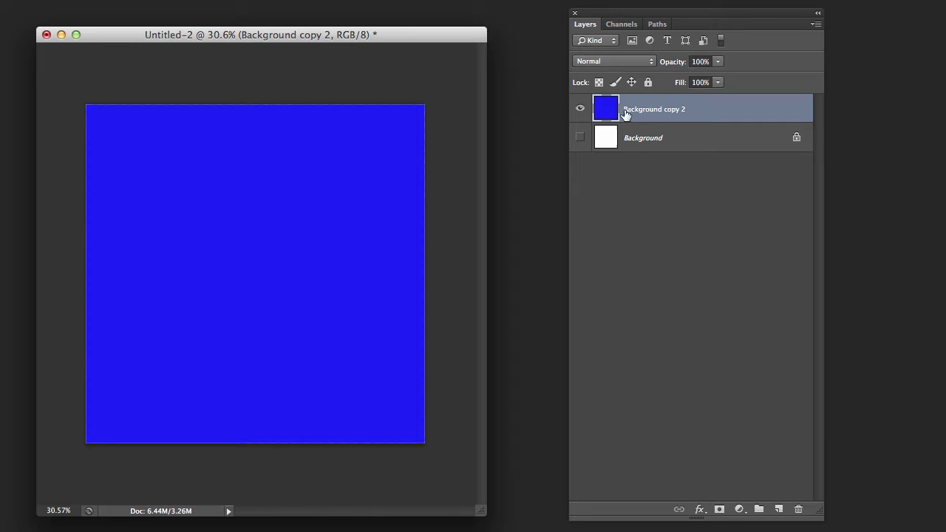
pyautogui.click(580, 138)
pyautogui.click(580, 110)
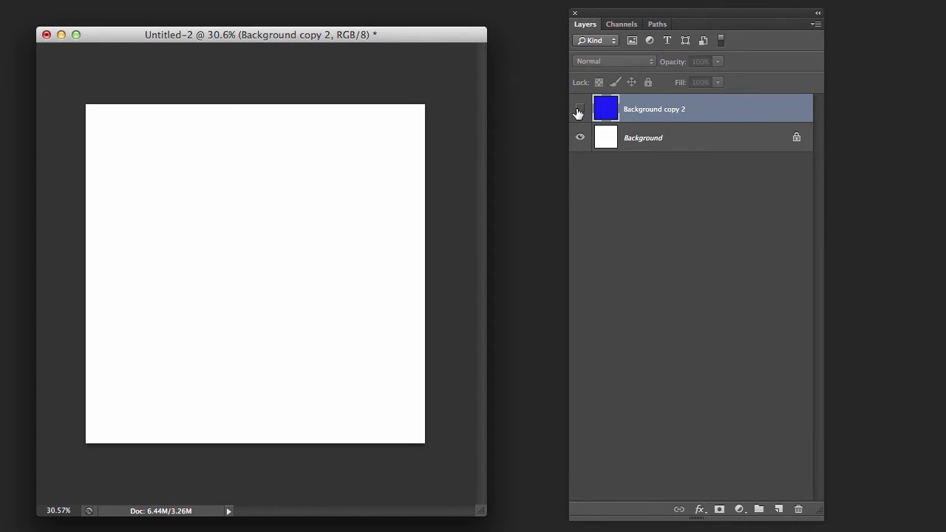
pyautogui.click(578, 109)
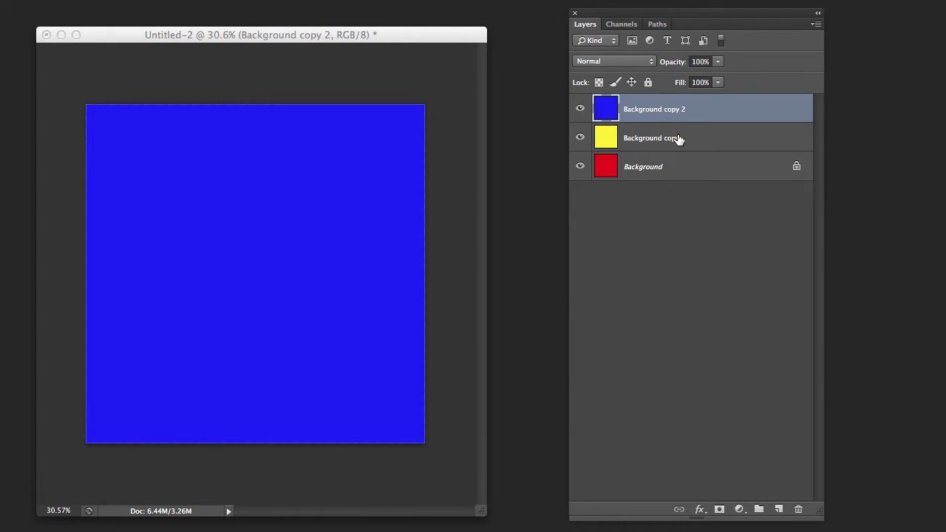
# Step: Drag the yellow layer into Untitled-2 above the blue and slide it right to reveal blue
pyautogui.moveTo(678, 139); pyautogui.dragTo(277, 259)
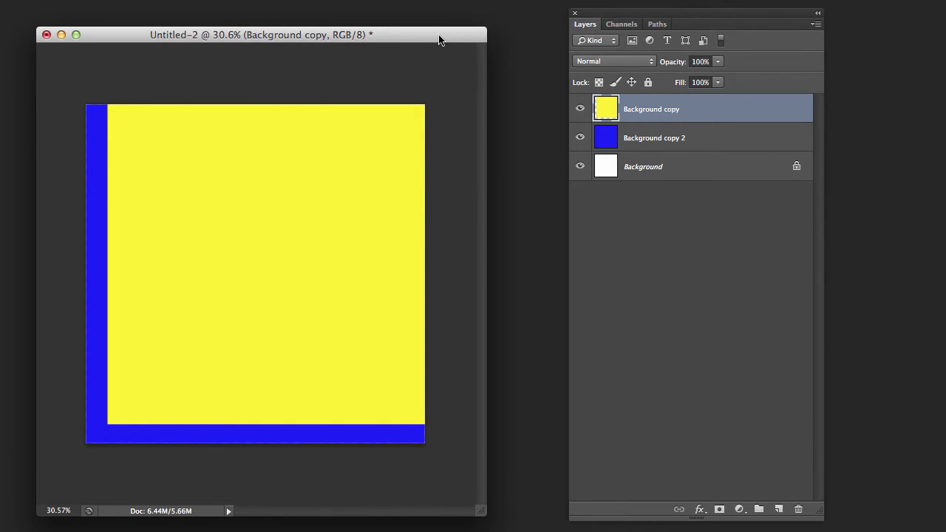
pyautogui.moveTo(439, 36); pyautogui.dragTo(439, 36)
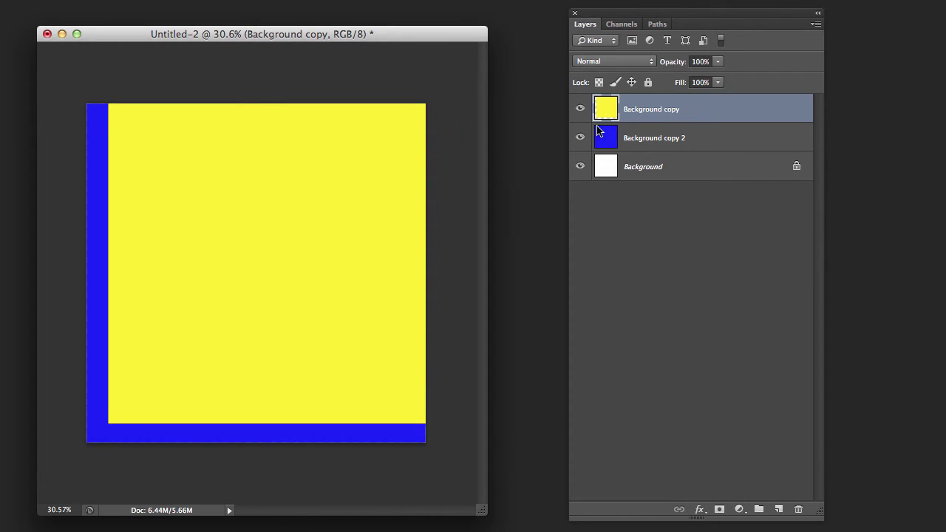
pyautogui.moveTo(269, 254); pyautogui.dragTo(415, 283)
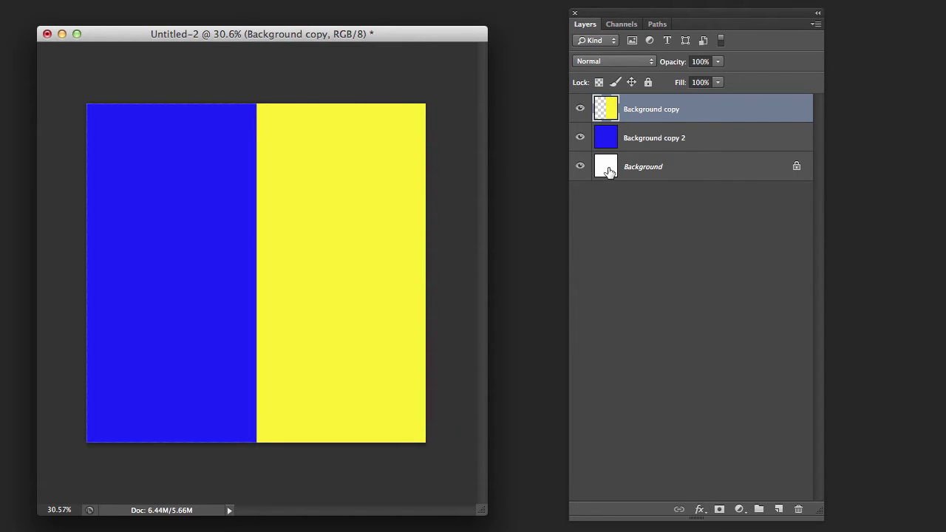
# Step: Test the yellow layer at 60% opacity, return it to 100%, and move it to fill the canvas
pyautogui.click(717, 61)
pyautogui.moveTo(718, 74); pyautogui.dragTo(743, 85)
pyautogui.click(653, 111)
pyautogui.moveTo(384, 197); pyautogui.dragTo(208, 207)
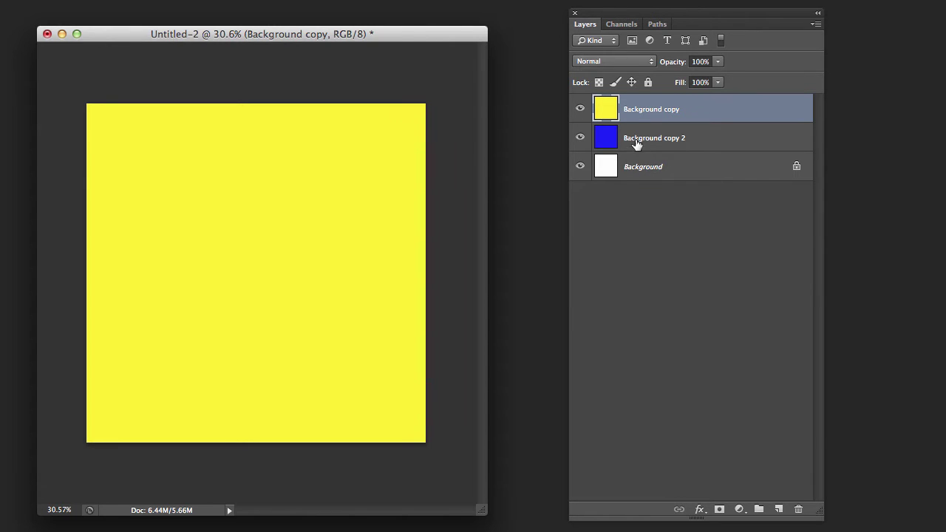
# Step: Leave the yellow layer at Normal blending and push the Untitled-2 window off to the side
pyautogui.click(611, 60)
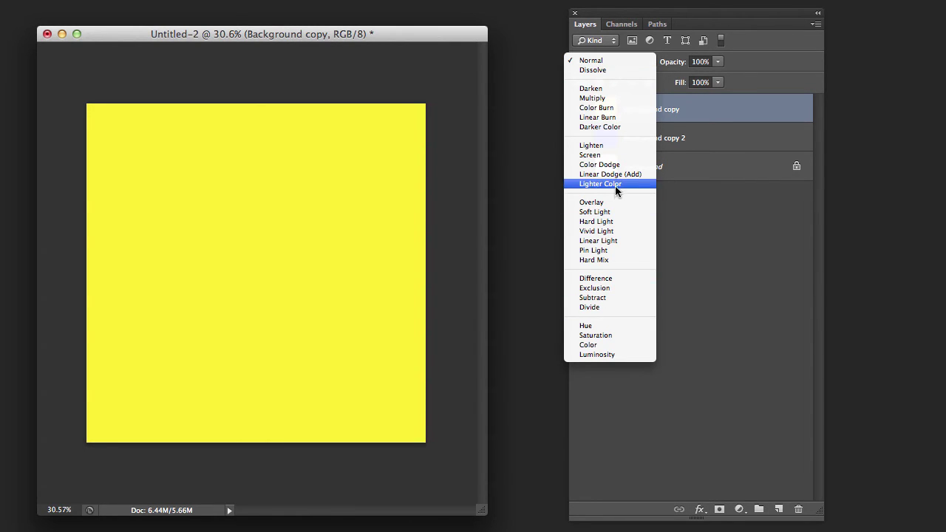
pyautogui.click(529, 37)
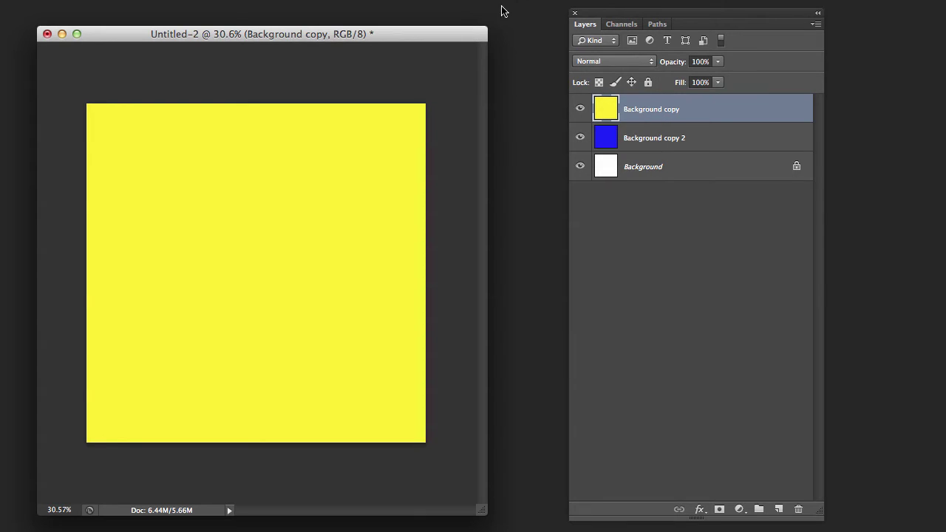
pyautogui.moveTo(359, 34); pyautogui.dragTo(463, 129)
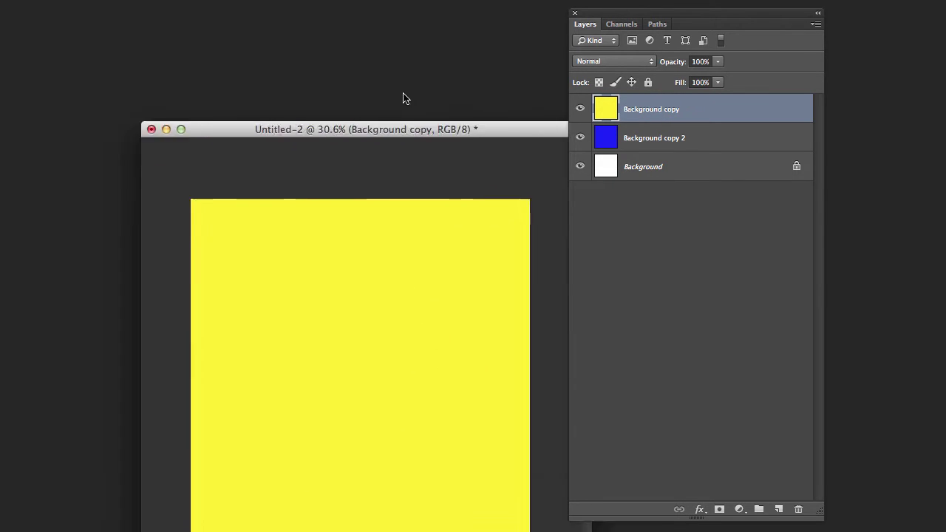
pyautogui.moveTo(402, 129); pyautogui.dragTo(945, 504)
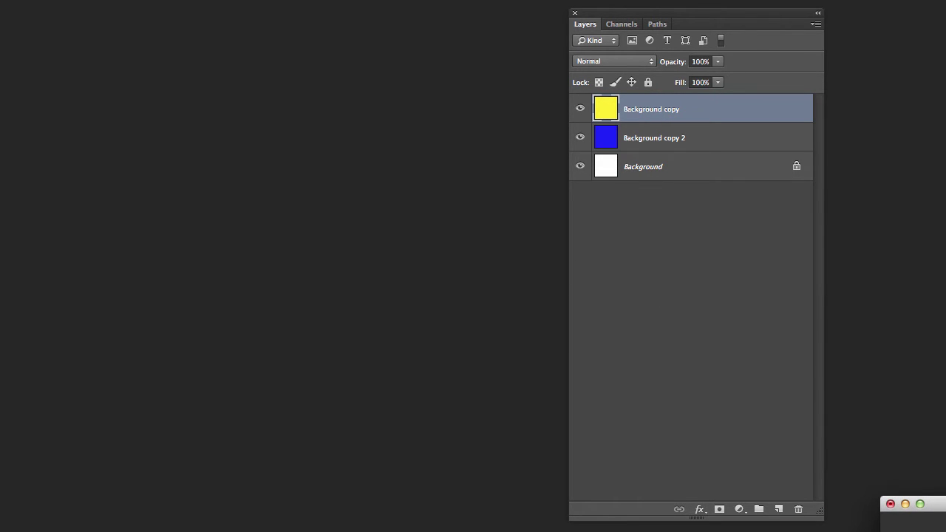
# Step: Bring the ASH_072wk01.psd angel window forward, zoom in, show Layer 0 copy and hide Layer 0
pyautogui.click(152, 226)
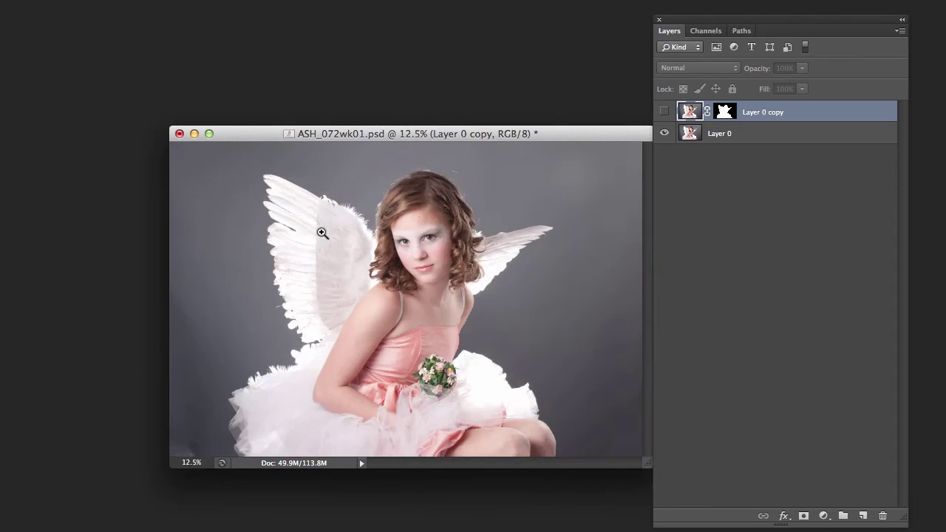
pyautogui.press('super+equal')
pyautogui.moveTo(401, 143); pyautogui.dragTo(235, 25)
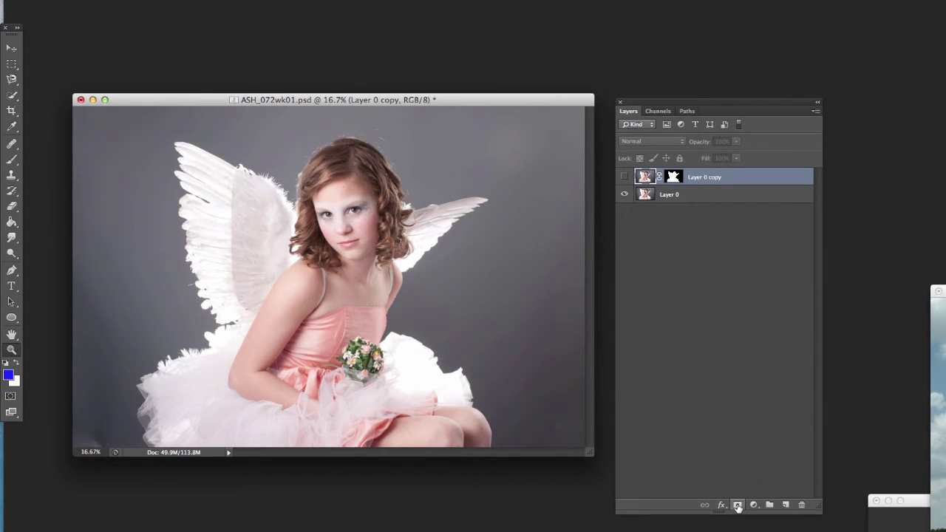
pyautogui.click(624, 178)
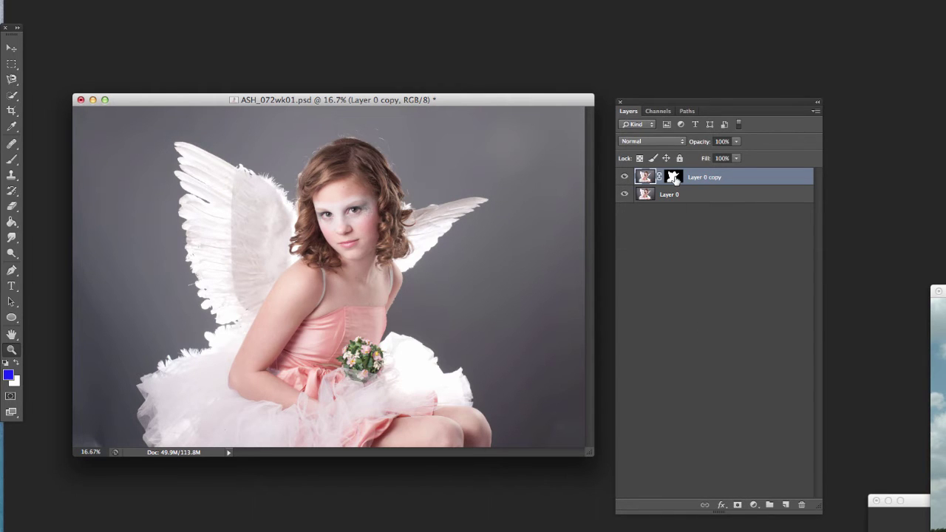
pyautogui.click(624, 194)
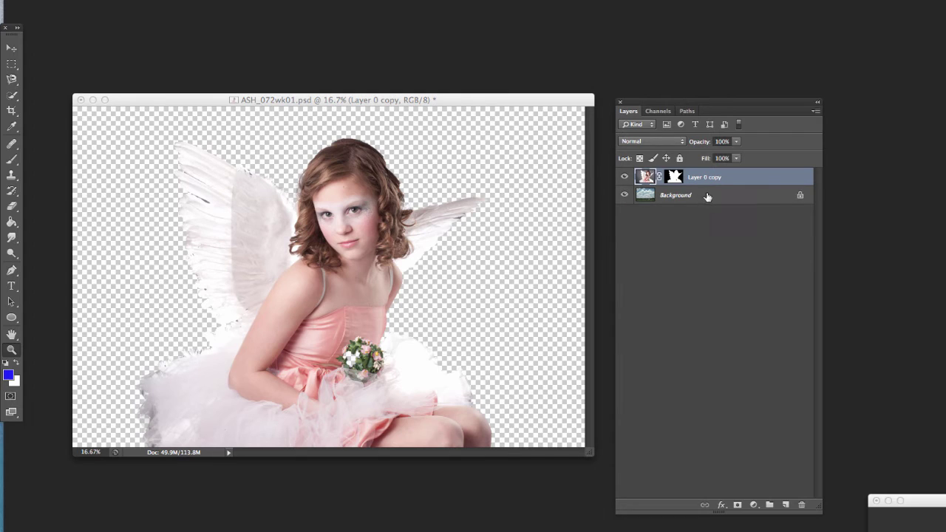
# Step: Drag the clouds image into ASH_072wk01.psd as Layer 1, position it, and move it below Layer 0 copy
pyautogui.moveTo(707, 197); pyautogui.dragTo(342, 297)
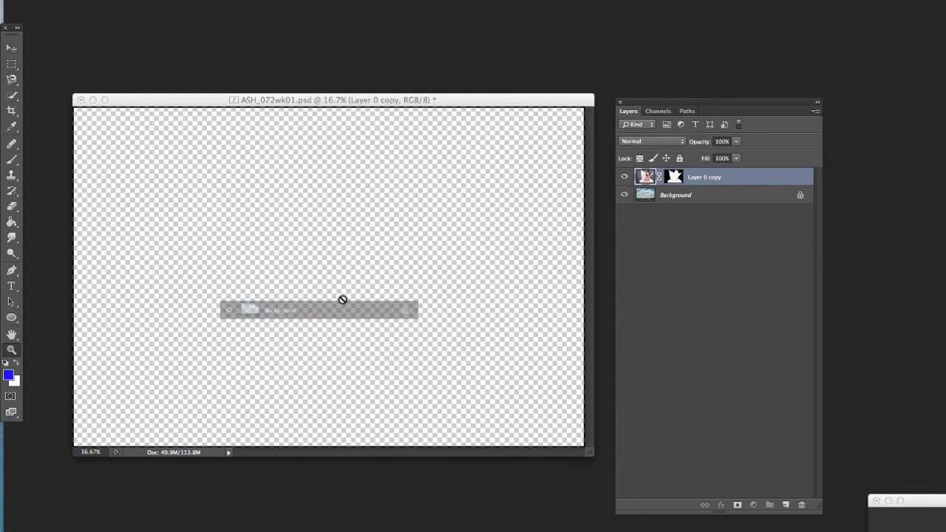
pyautogui.click(328, 326)
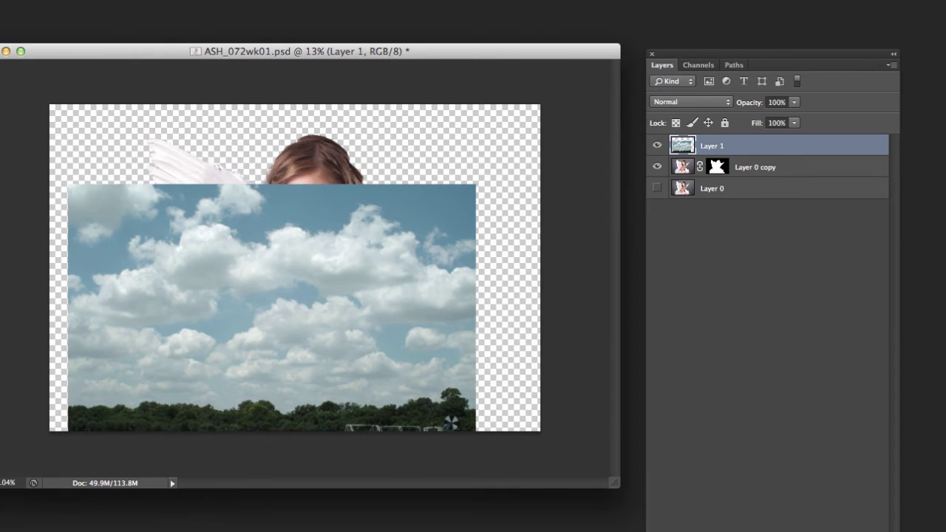
pyautogui.moveTo(266, 288); pyautogui.dragTo(305, 244)
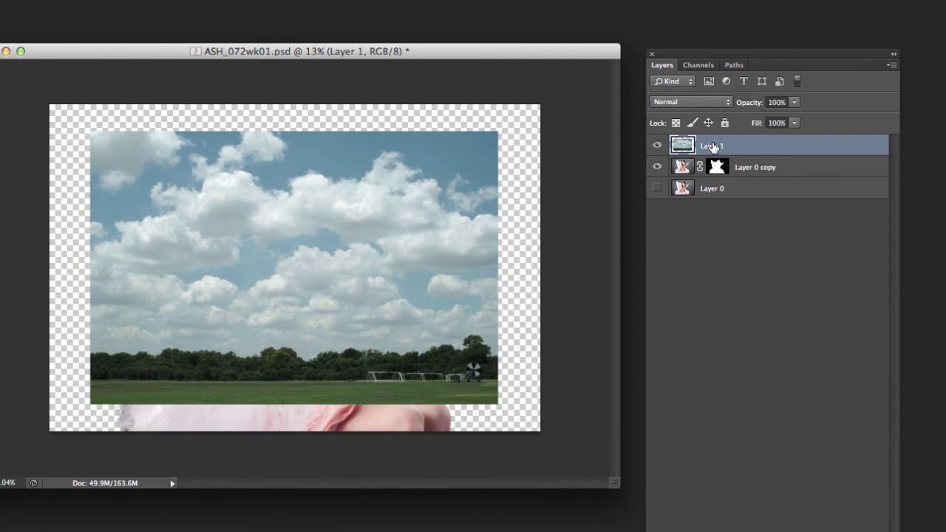
pyautogui.moveTo(456, 232); pyautogui.dragTo(391, 266)
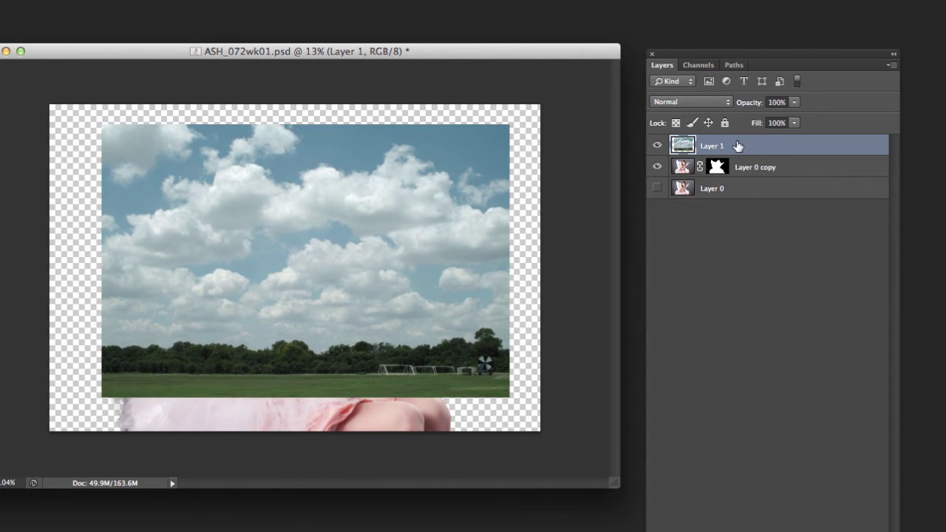
pyautogui.moveTo(742, 148); pyautogui.dragTo(737, 176)
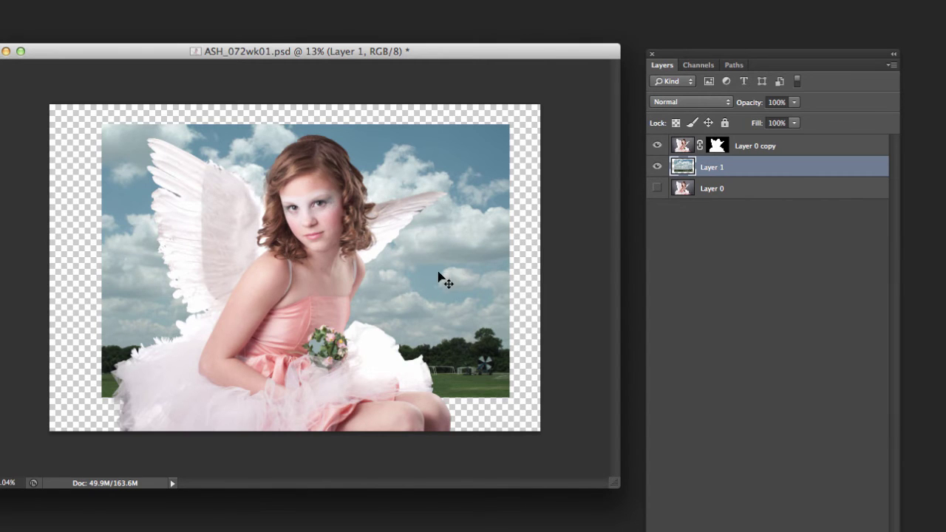
# Step: Nudge Layer 1, then crop the image to a marquee around the angel and clouds
pyautogui.moveTo(441, 276)
pyautogui.mouseDown()
pyautogui.moveTo(441, 268)
pyautogui.moveTo(434, 275)
pyautogui.mouseUp()
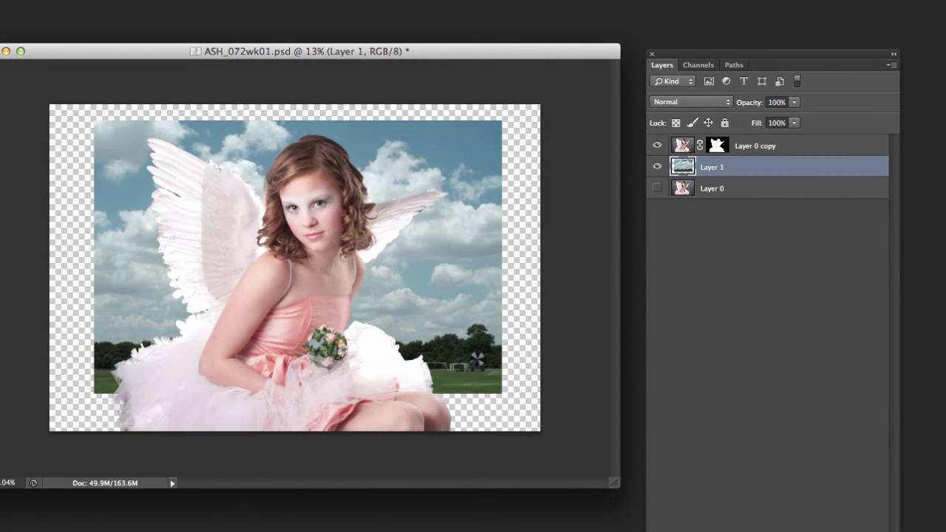
pyautogui.moveTo(103, 126); pyautogui.dragTo(492, 318)
pyautogui.click(81, 0)
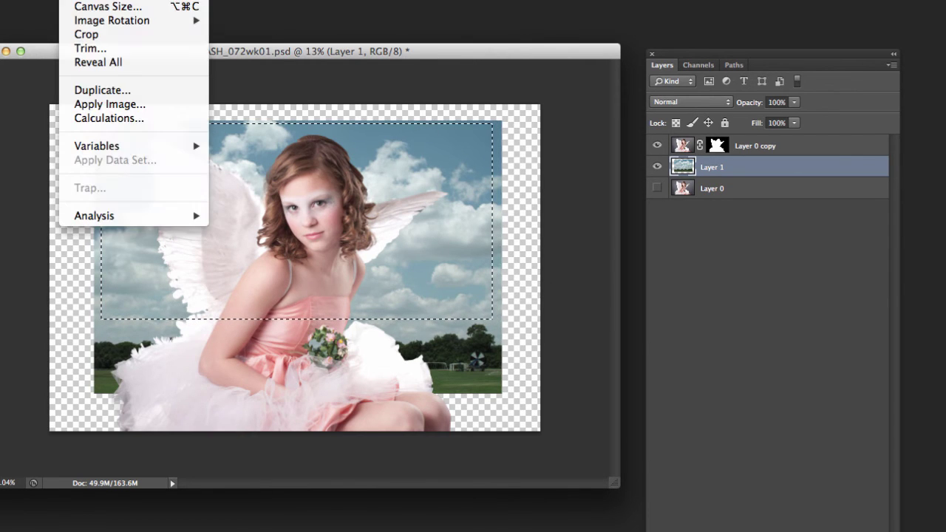
pyautogui.click(87, 35)
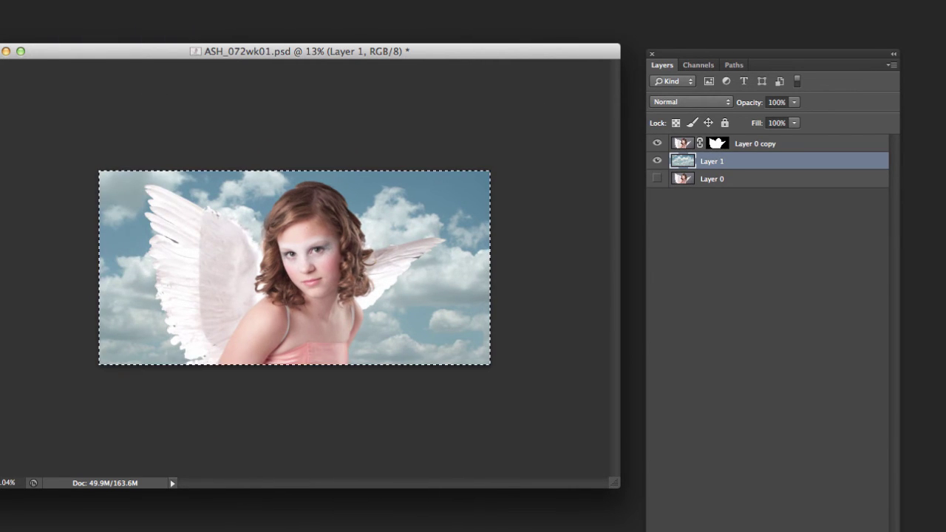
# Step: Zoom in twice on the cropped composite and drag the Layers panel aside for more room
pyautogui.click(272, 309)
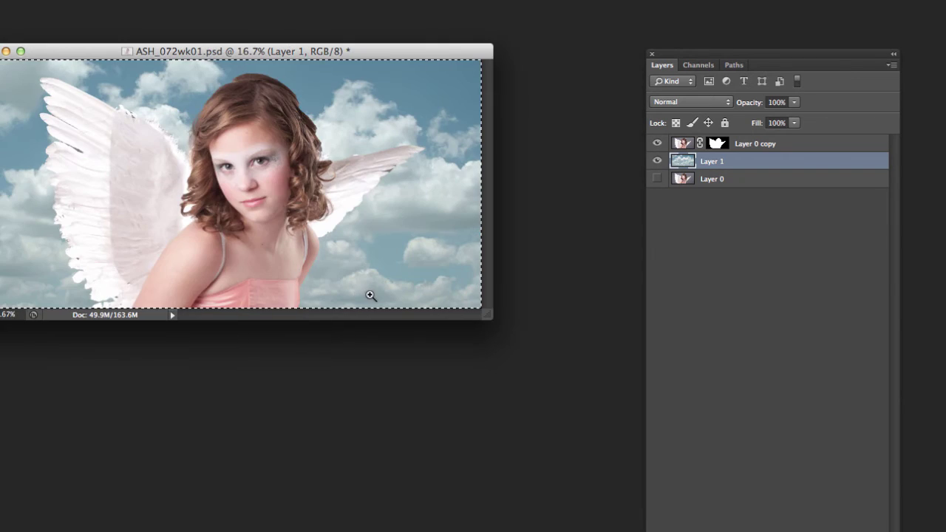
pyautogui.click(370, 295)
pyautogui.moveTo(742, 54); pyautogui.dragTo(867, 32)
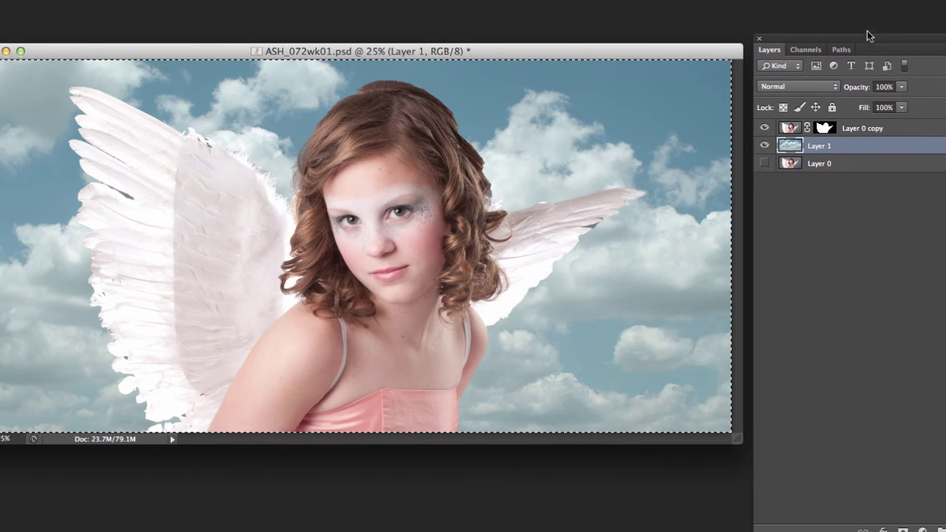
# Step: Select the Layer 0 copy mask for editing and briefly toggle the brush presets with F5
pyautogui.click(825, 128)
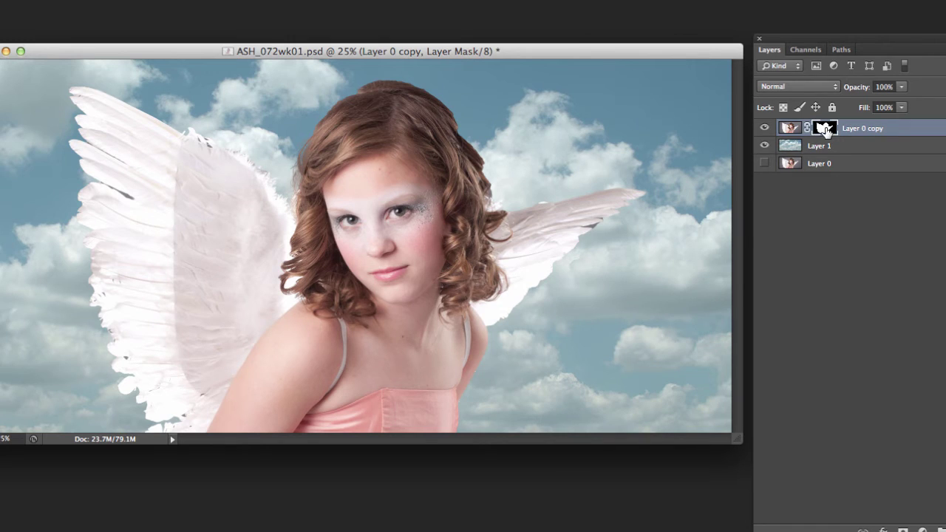
pyautogui.click(802, 129)
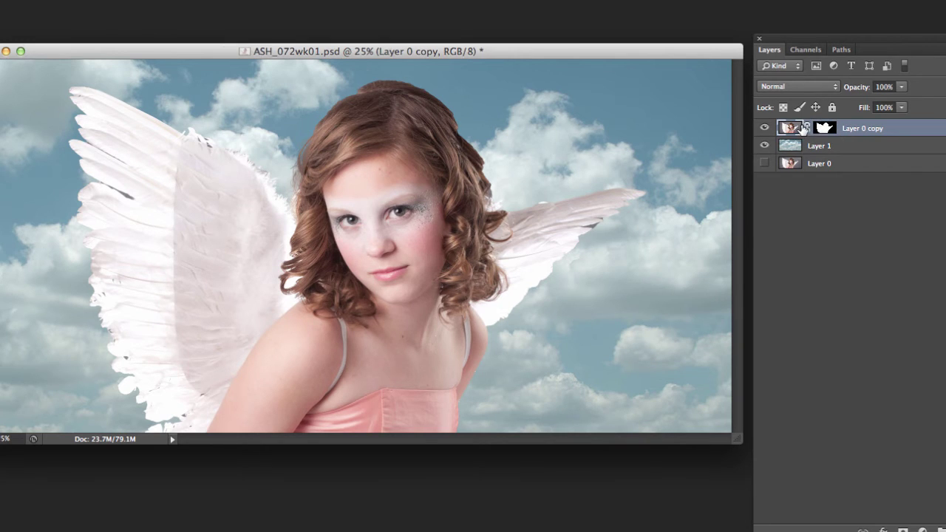
pyautogui.click(825, 129)
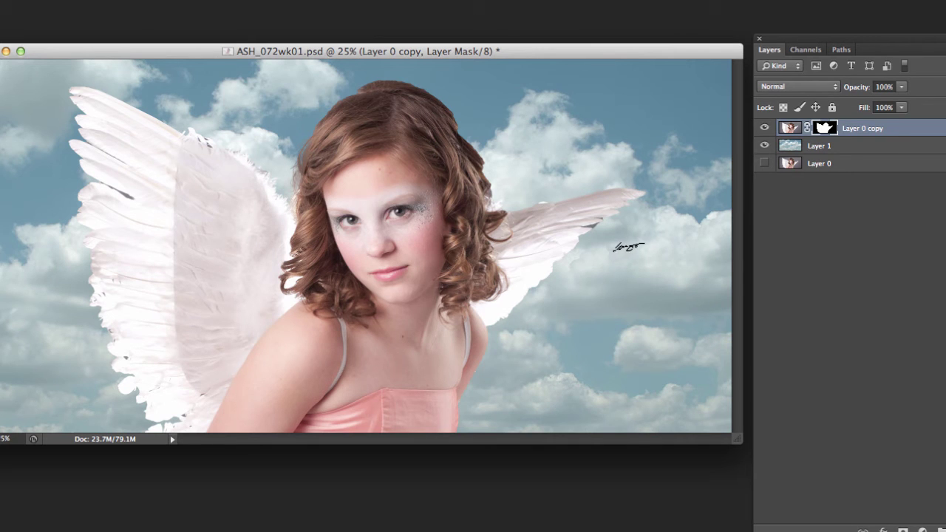
pyautogui.press('F5')
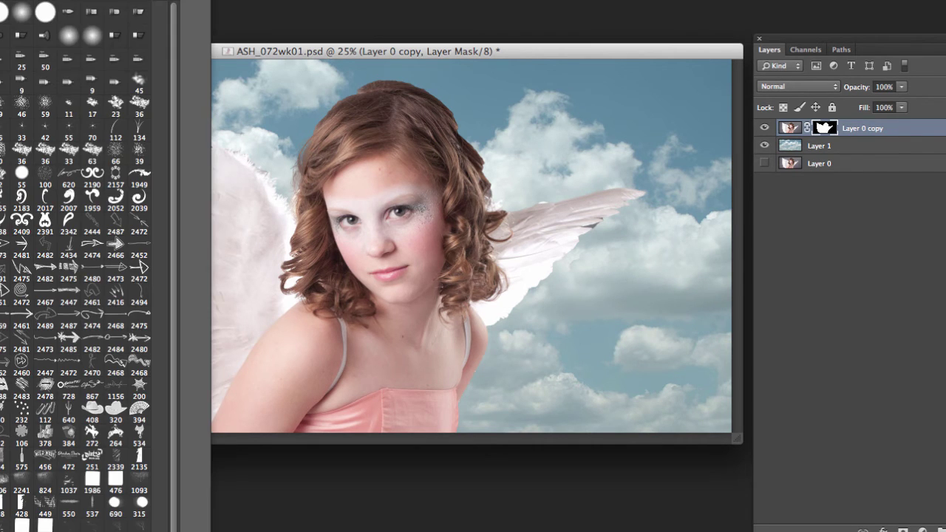
pyautogui.press('F5')
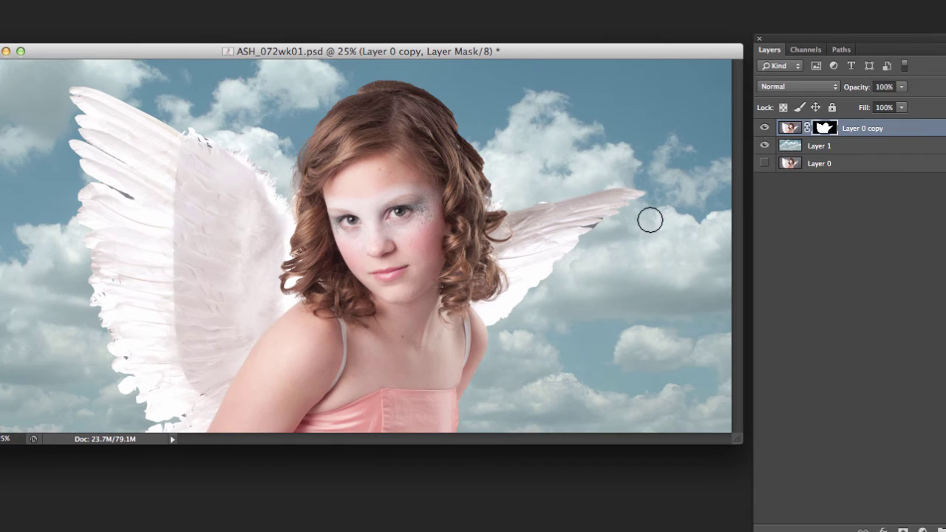
# Step: Paint black on the mask along the top hairline, undoing a stray stroke on the right wing
pyautogui.moveTo(597, 240)
pyautogui.mouseDown()
pyautogui.moveTo(557, 246)
pyautogui.moveTo(572, 246)
pyautogui.moveTo(523, 267)
pyautogui.moveTo(554, 263)
pyautogui.moveTo(492, 315)
pyautogui.mouseUp()
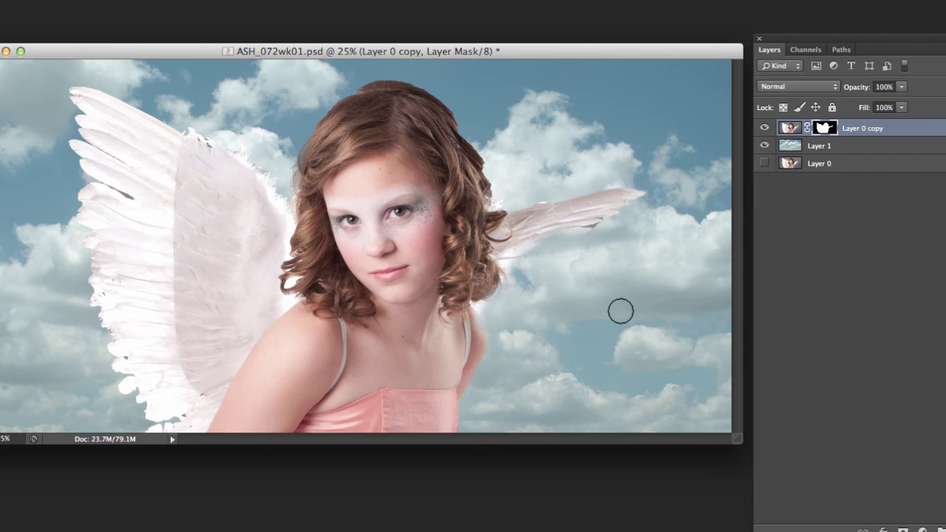
pyautogui.press('super+z')
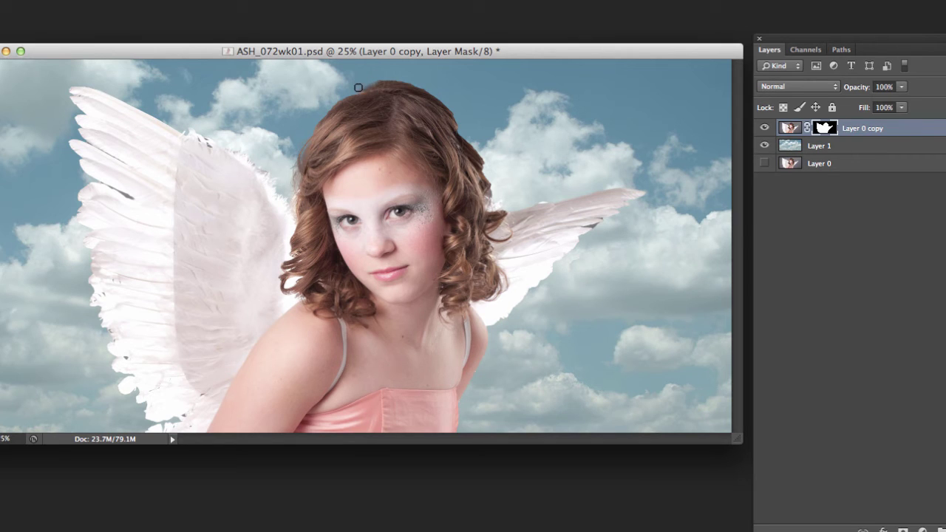
pyautogui.moveTo(358, 87); pyautogui.dragTo(415, 79)
pyautogui.moveTo(360, 95)
pyautogui.mouseDown()
pyautogui.moveTo(401, 88)
pyautogui.moveTo(369, 87)
pyautogui.moveTo(391, 86)
pyautogui.mouseUp()
pyautogui.moveTo(672, 49); pyautogui.dragTo(665, 62)
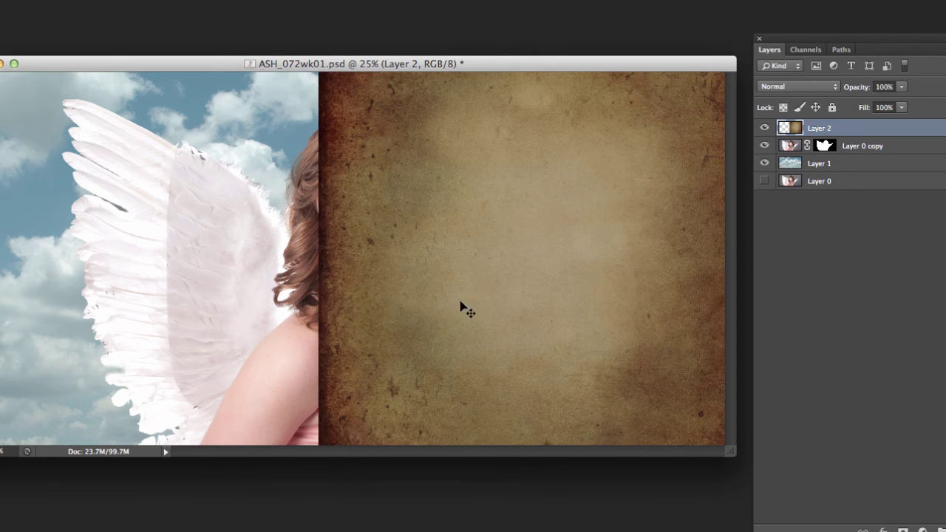
# Step: Drag the paper texture in as Layer 2 and stretch it to cover the whole canvas
pyautogui.moveTo(460, 308); pyautogui.dragTo(156, 290)
pyautogui.press('super+t')
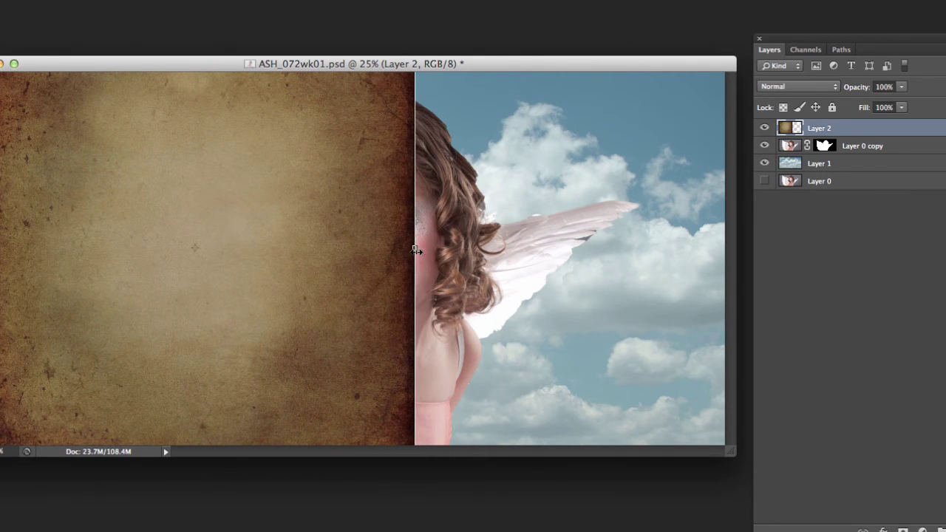
pyautogui.moveTo(416, 251); pyautogui.dragTo(733, 255)
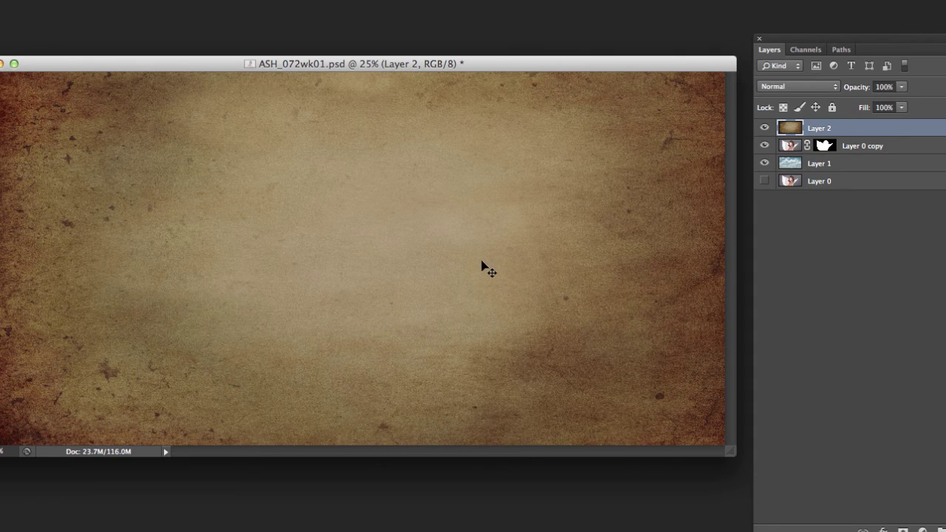
pyautogui.moveTo(575, 173); pyautogui.dragTo(562, 216)
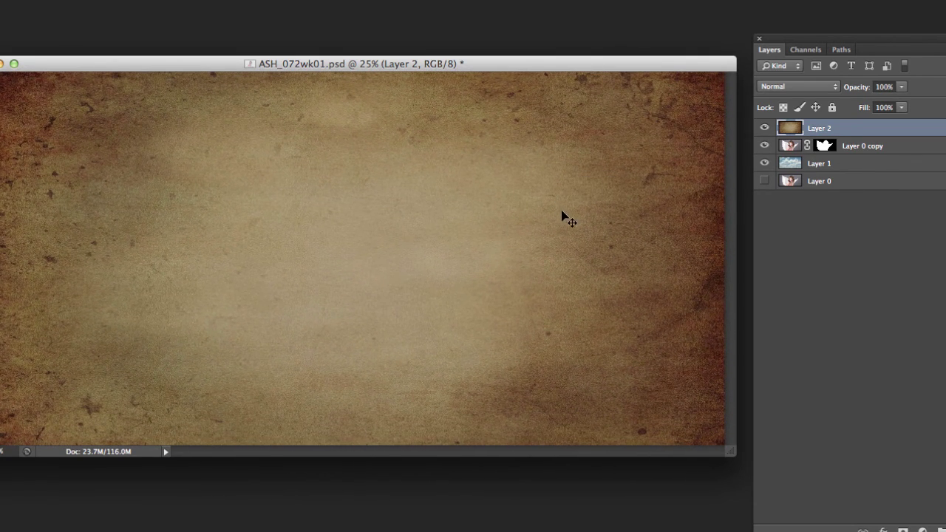
# Step: Try Overlay on the texture layer, then settle on Soft Light blending
pyautogui.click(798, 88)
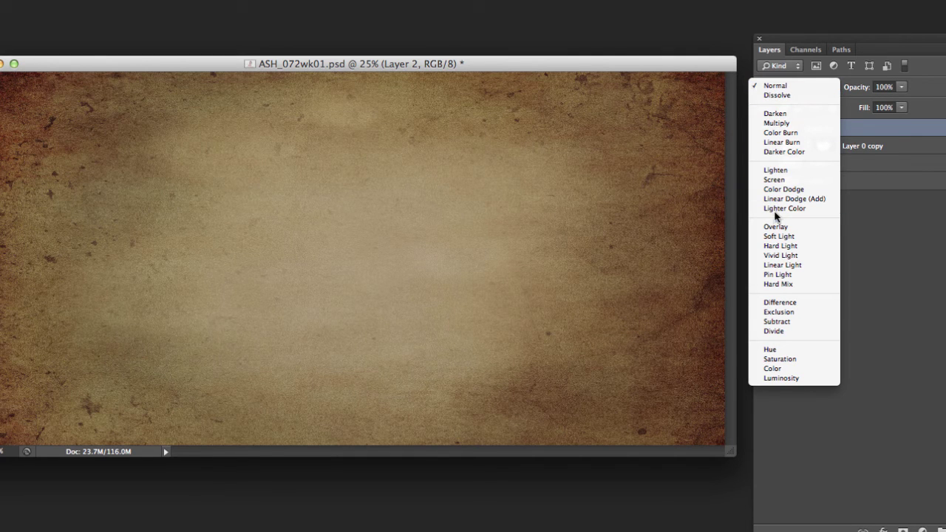
pyautogui.click(787, 227)
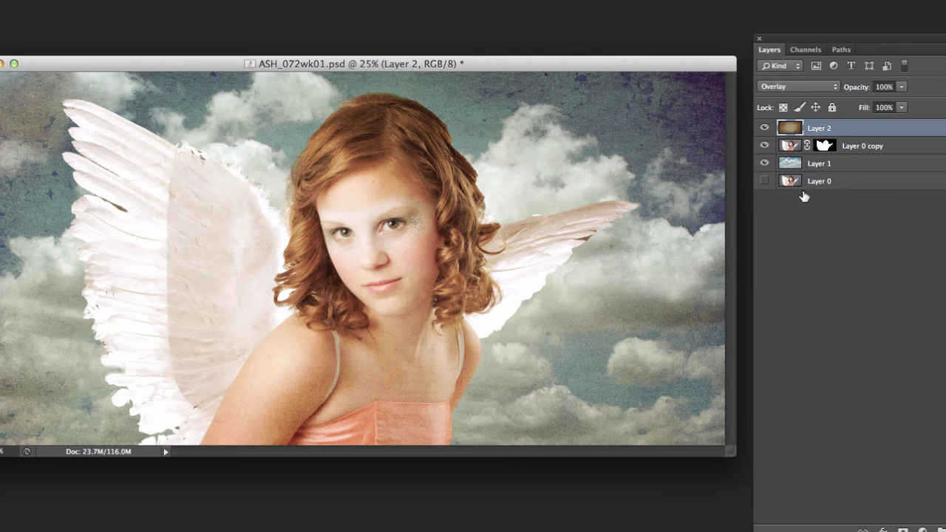
pyautogui.click(808, 87)
pyautogui.click(809, 96)
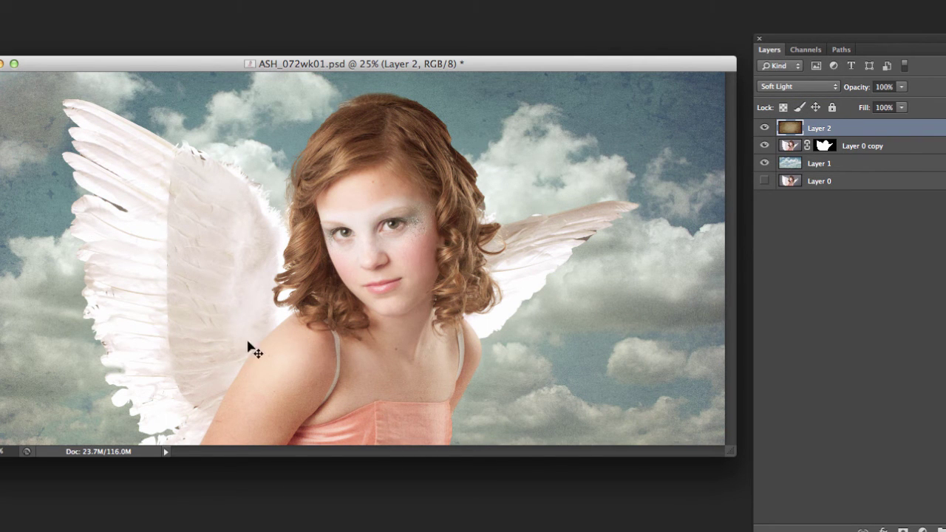
# Step: Toggle Layer 2's visibility repeatedly to compare the aged look with the original
pyautogui.click(765, 129)
pyautogui.click(765, 129)
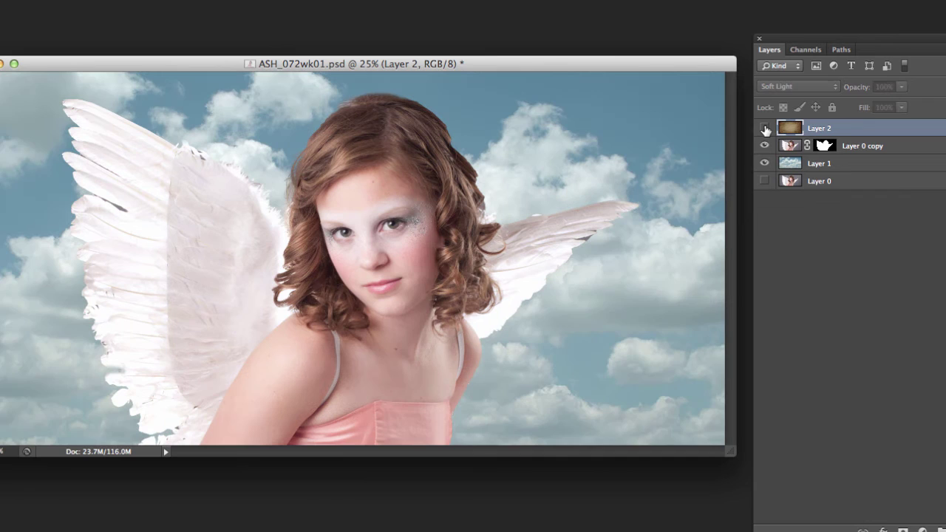
pyautogui.click(765, 129)
pyautogui.click(765, 128)
pyautogui.click(765, 128)
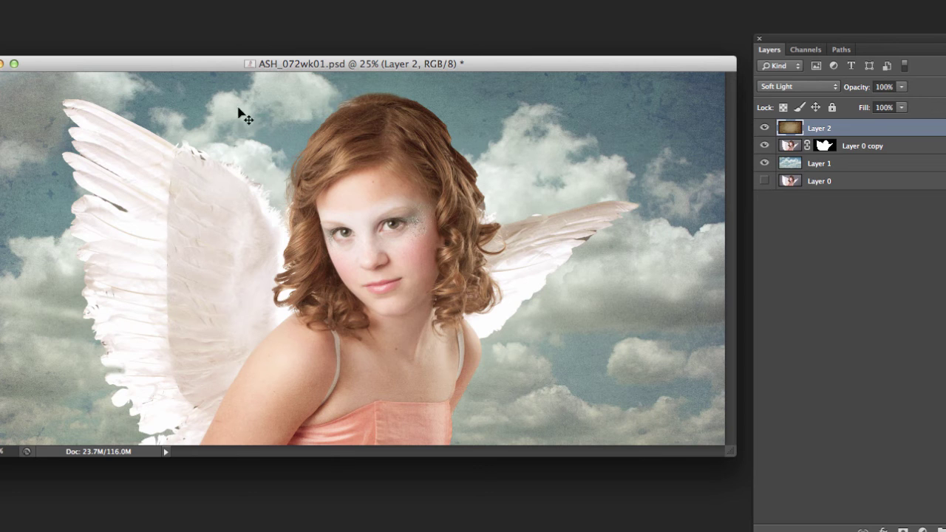
pyautogui.click(765, 129)
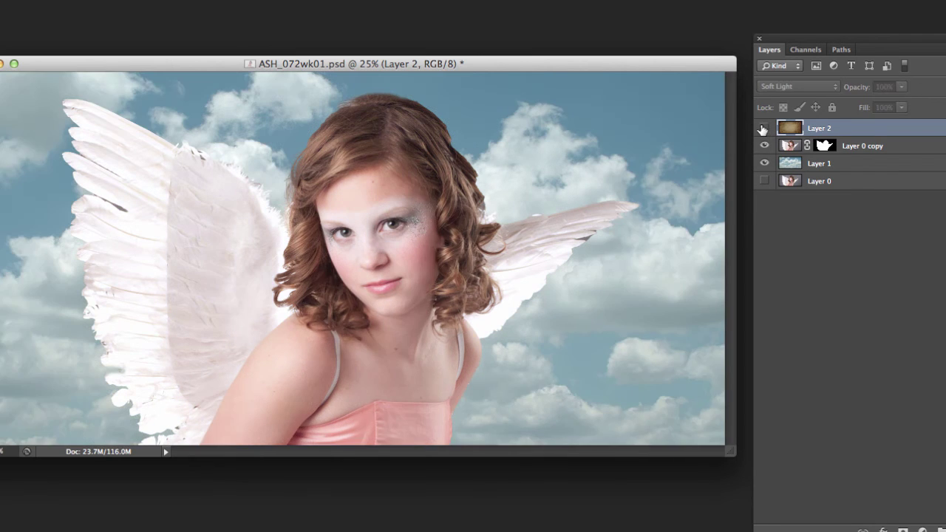
pyautogui.click(765, 128)
pyautogui.click(764, 128)
pyautogui.click(765, 128)
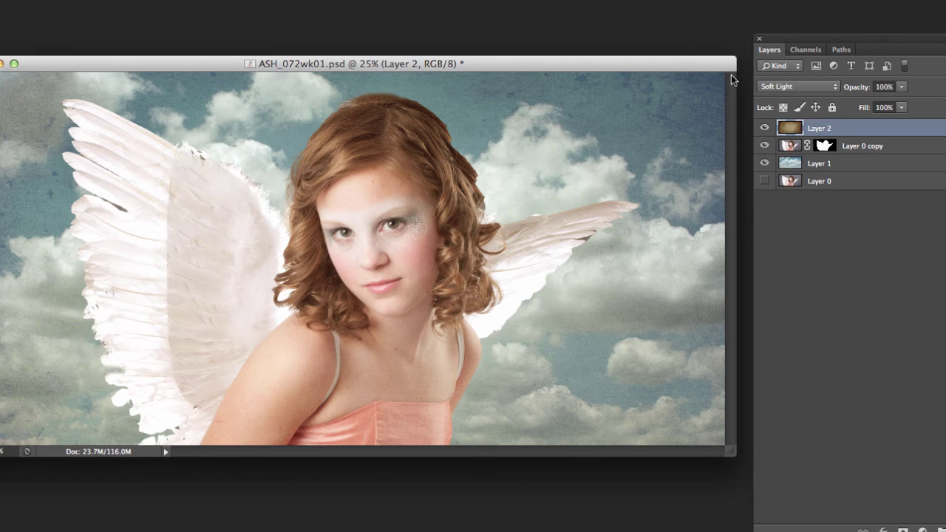
pyautogui.moveTo(653, 62); pyautogui.dragTo(653, 42)
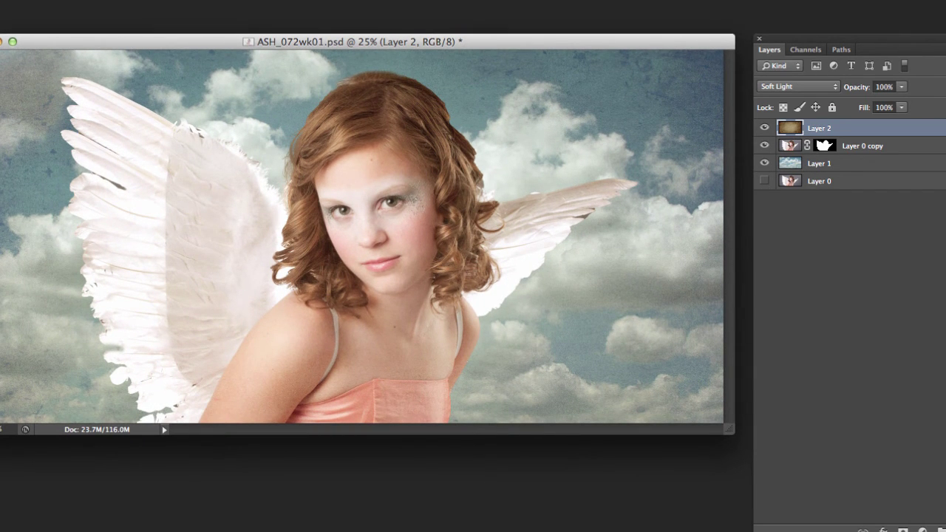
# Step: Copy the blue square from the Untitled document into ASH_072wk01.psd over the girl's face
pyautogui.click(424, 463)
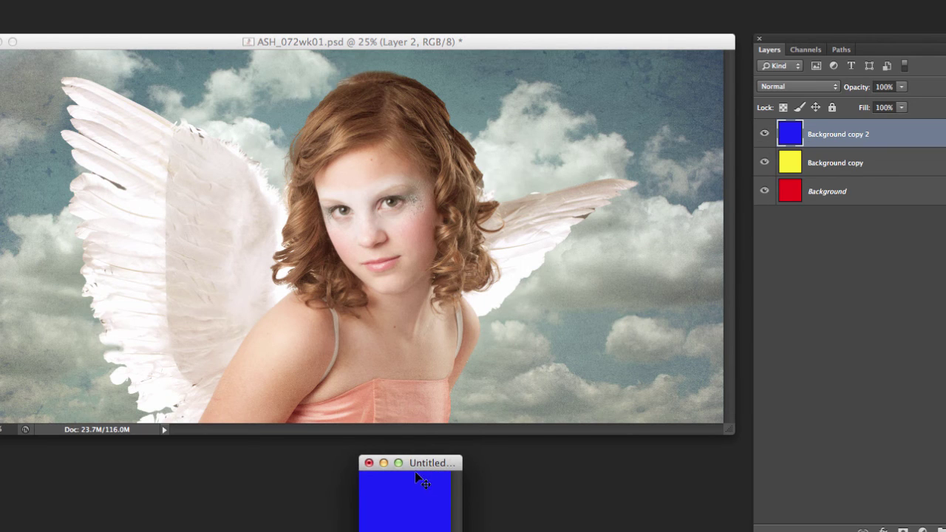
pyautogui.moveTo(447, 270); pyautogui.dragTo(407, 247)
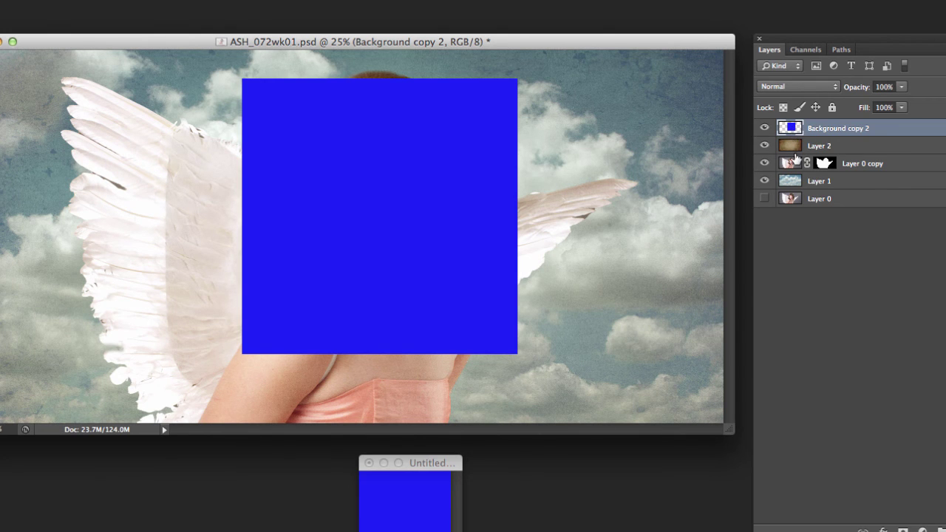
pyautogui.moveTo(348, 235); pyautogui.dragTo(364, 251)
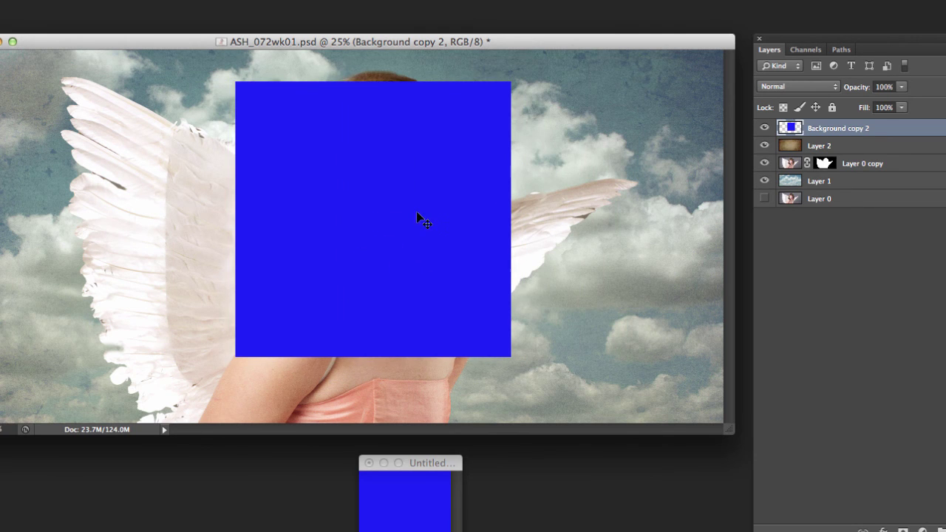
pyautogui.click(790, 86)
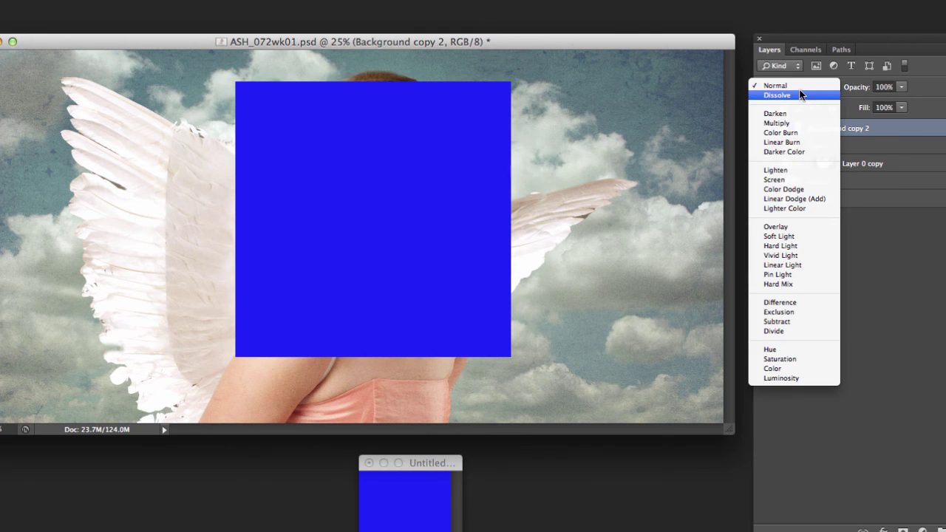
# Step: Set Background copy 2 to Color blend mode, then select Layer 2
pyautogui.click(785, 369)
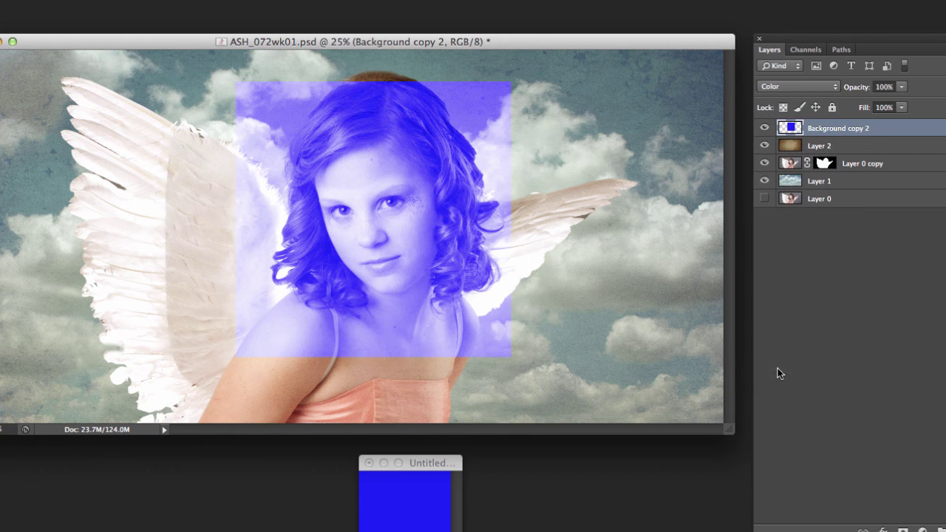
pyautogui.click(826, 148)
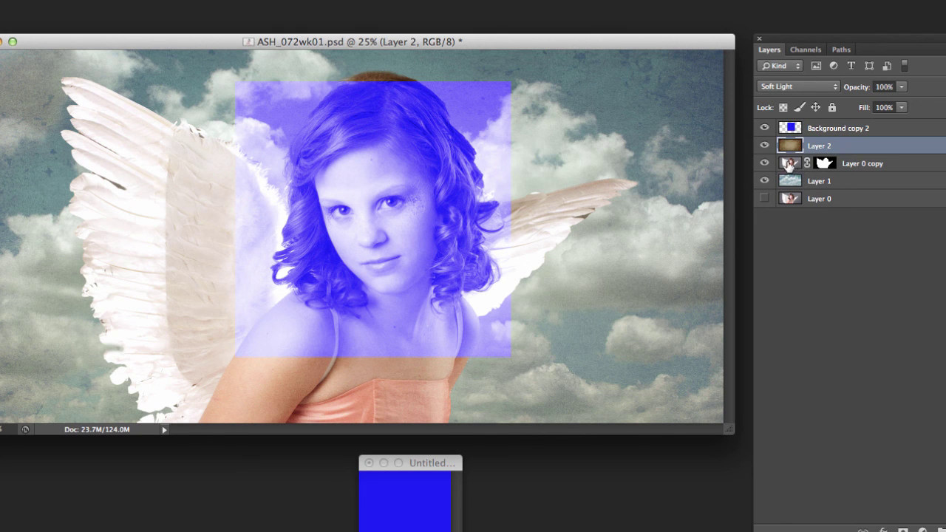
pyautogui.click(789, 163)
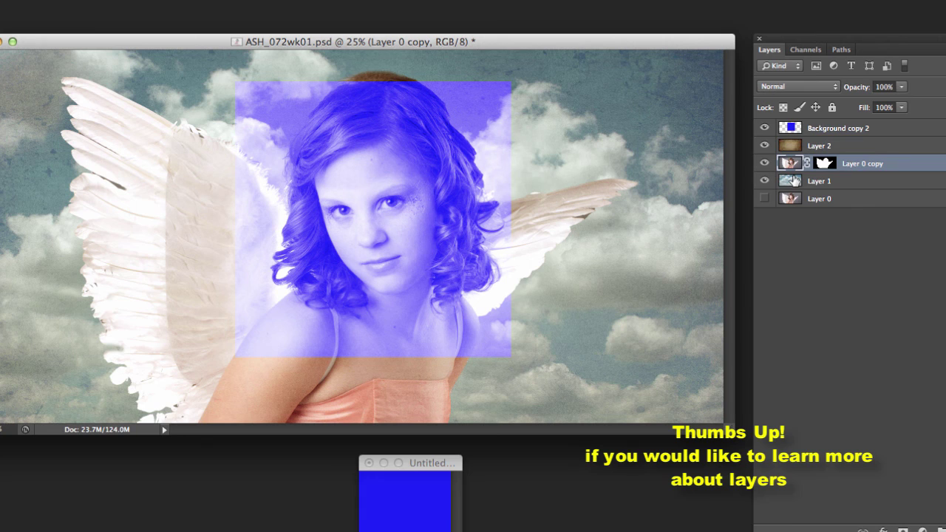